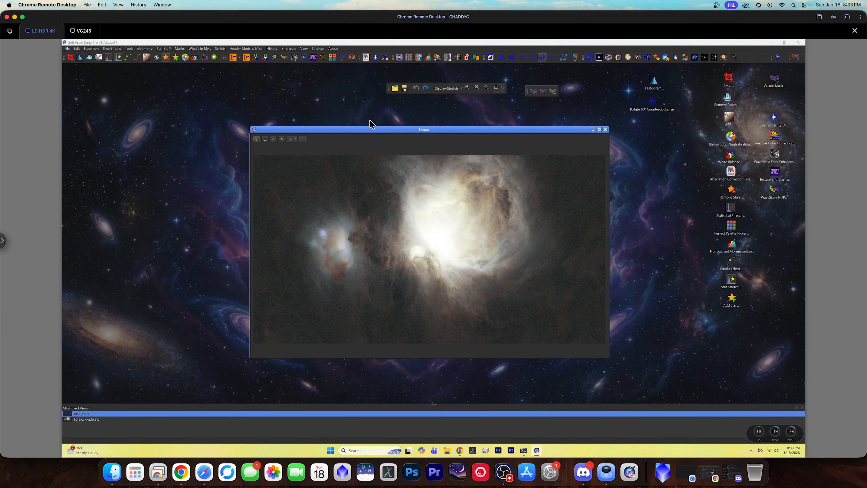
Step: Move the Foraxx nebula image window to a clearer area of the workspace
{"action": "left_click_drag", "start_coordinate": [378, 129], "coordinate": [329, 122]}
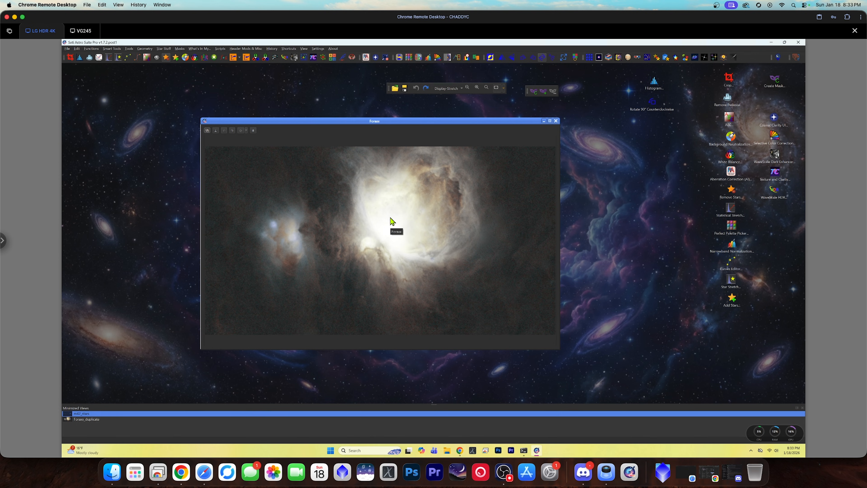
{"action": "right_click", "coordinate": [319, 197]}
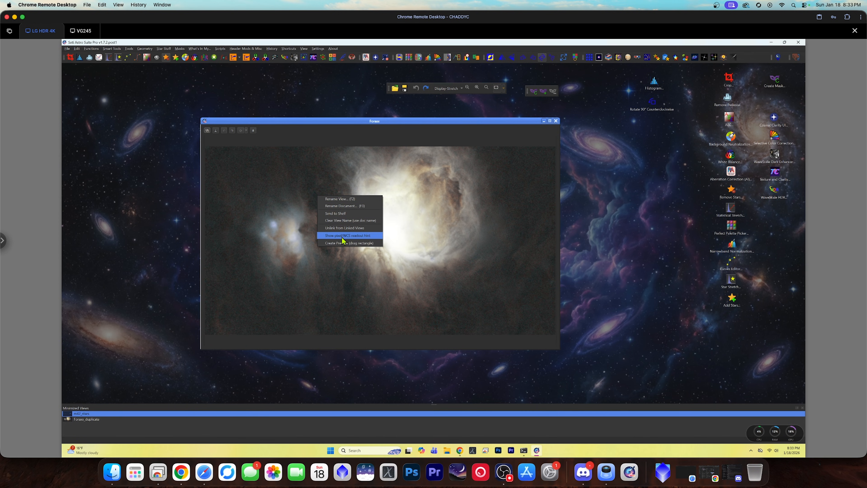
{"action": "left_click", "coordinate": [315, 142]}
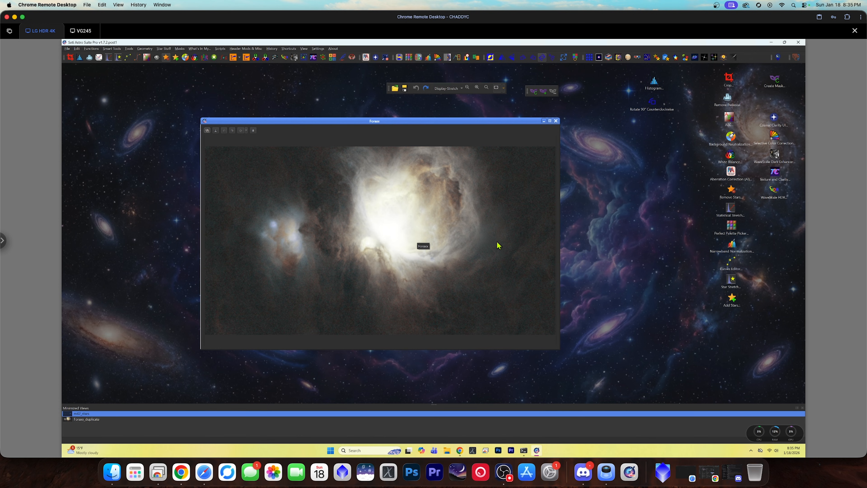
Step: Denoise the Foraxx image with Cosmic Clarity in Denoise mode, raising both the luminance and color denoise amounts well above 0.50
{"action": "double_click", "coordinate": [774, 119]}
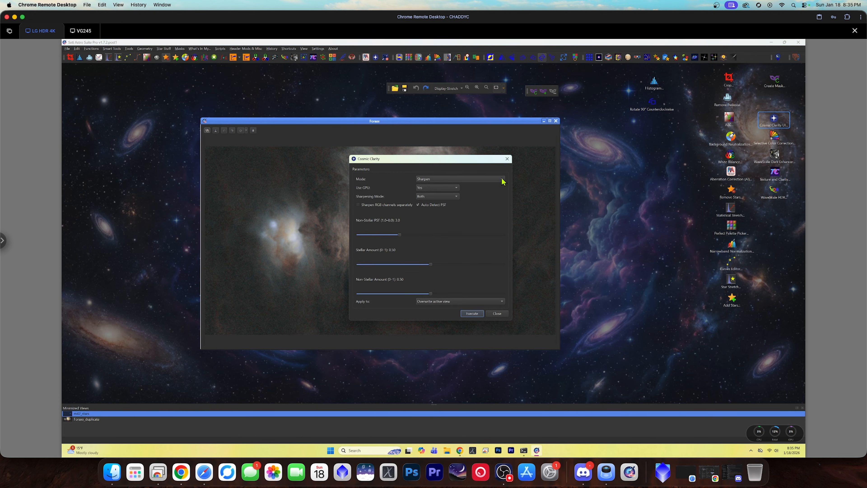
{"action": "left_click", "coordinate": [501, 178]}
{"action": "left_click", "coordinate": [493, 187]}
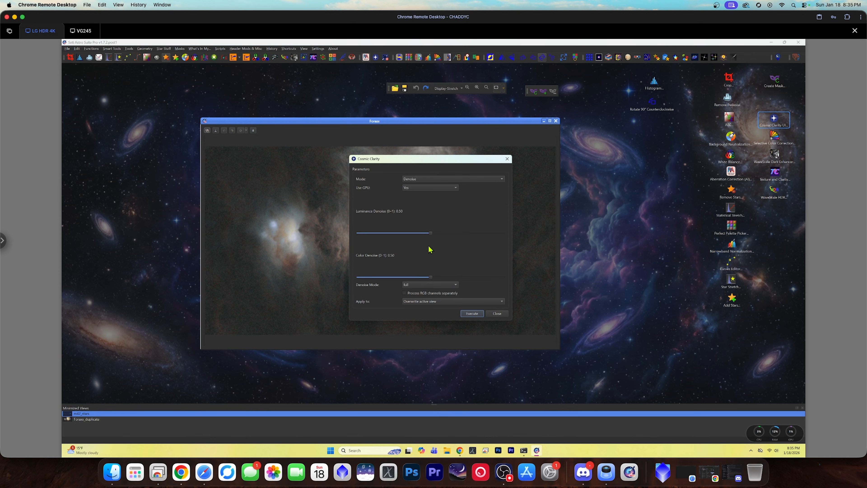
{"action": "left_click_drag", "start_coordinate": [430, 234], "coordinate": [490, 239]}
{"action": "left_click_drag", "start_coordinate": [432, 278], "coordinate": [489, 277]}
{"action": "left_click", "coordinate": [475, 314]}
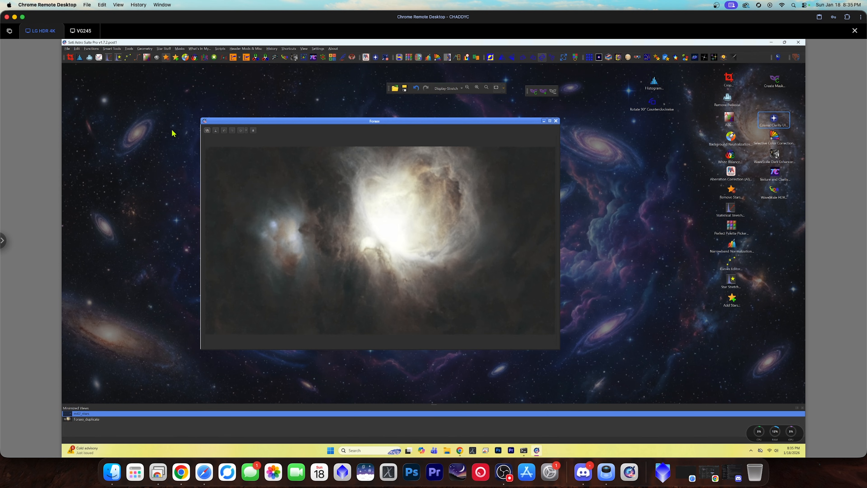
Step: Duplicate the denoised Foraxx image and apply the copy to the original as a mask
{"action": "left_click_drag", "start_coordinate": [208, 130], "coordinate": [154, 152]}
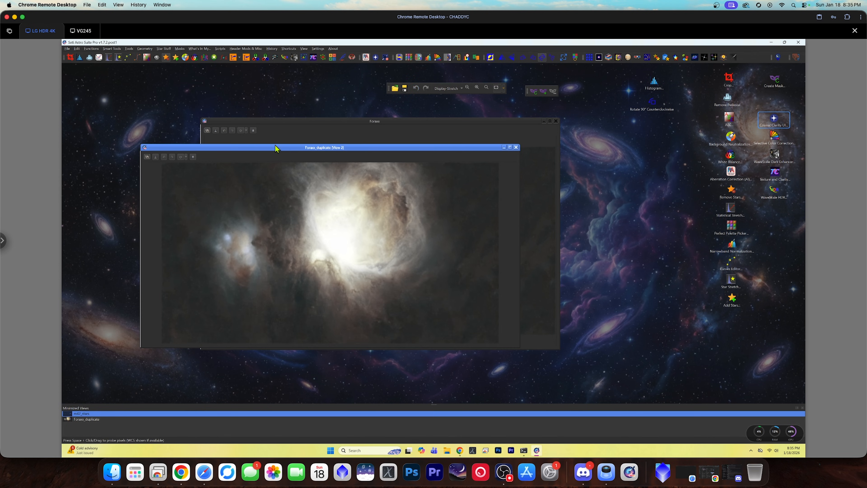
{"action": "left_click_drag", "start_coordinate": [360, 151], "coordinate": [551, 140]}
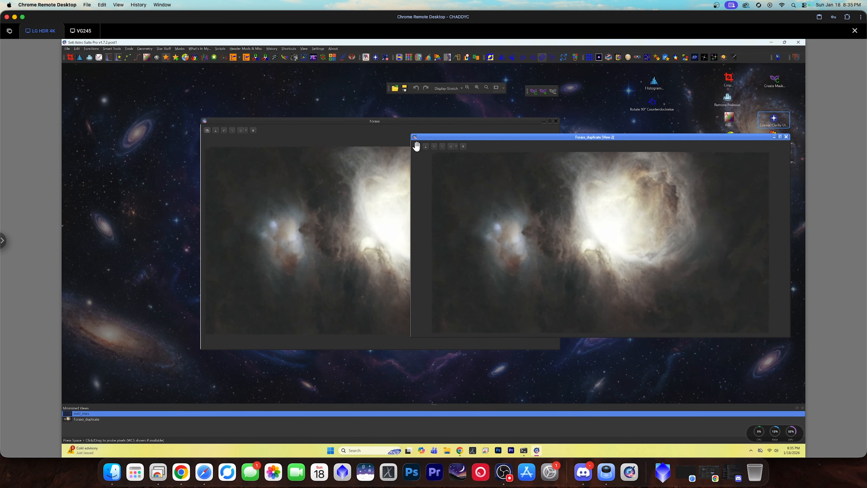
{"action": "left_click_drag", "start_coordinate": [416, 146], "coordinate": [323, 194]}
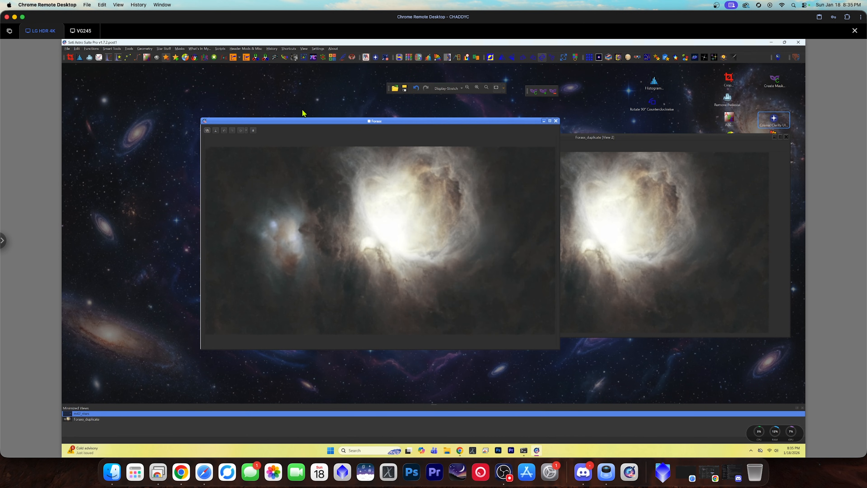
Step: Show the mask overlay on the Foraxx image and minimize the duplicate's window
{"action": "left_click", "coordinate": [178, 49]}
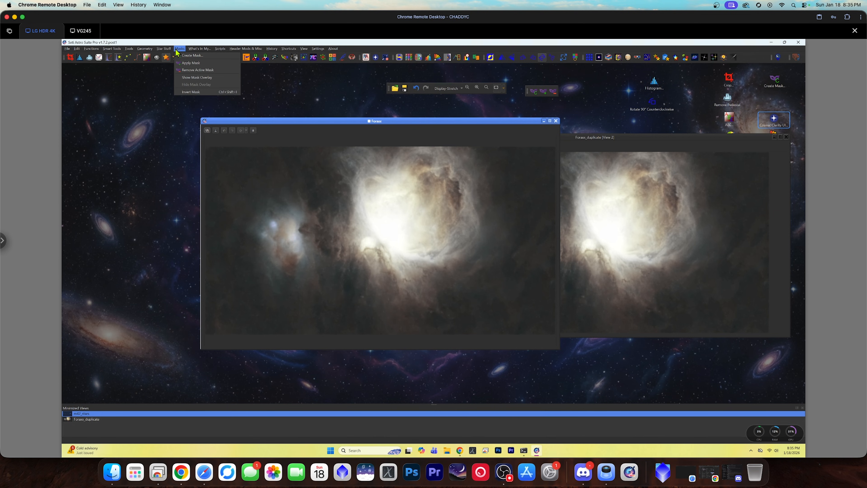
{"action": "left_click", "coordinate": [204, 78]}
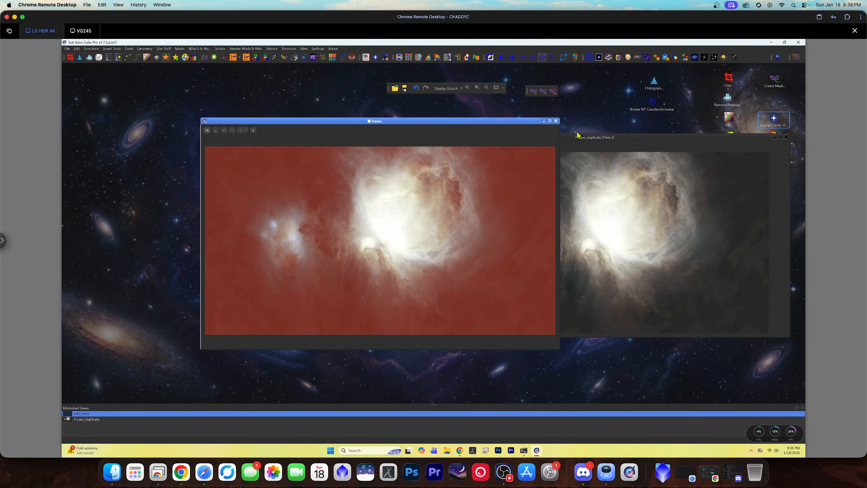
{"action": "left_click", "coordinate": [775, 137]}
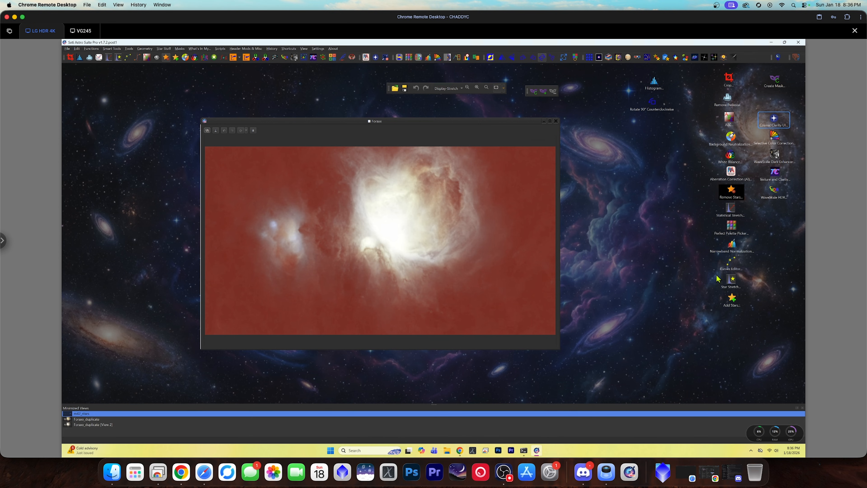
Step: Darken the masked Foraxx image by pulling the midpoint of the K (Brightness) curve slightly down in the Curves Editor
{"action": "double_click", "coordinate": [730, 263]}
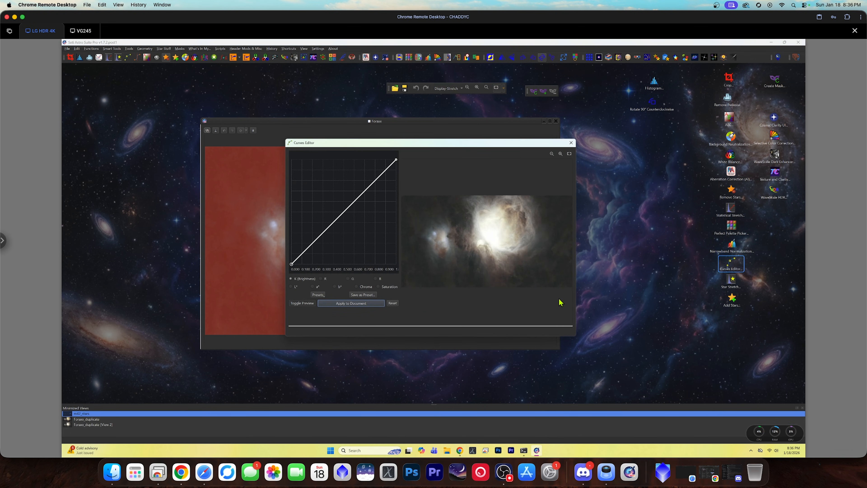
{"action": "left_click", "coordinate": [342, 211]}
{"action": "mouse_move", "coordinate": [342, 209]}
{"action": "left_mouse_down"}
{"action": "mouse_move", "coordinate": [348, 216]}
{"action": "mouse_move", "coordinate": [337, 201]}
{"action": "mouse_move", "coordinate": [349, 210]}
{"action": "left_mouse_up"}
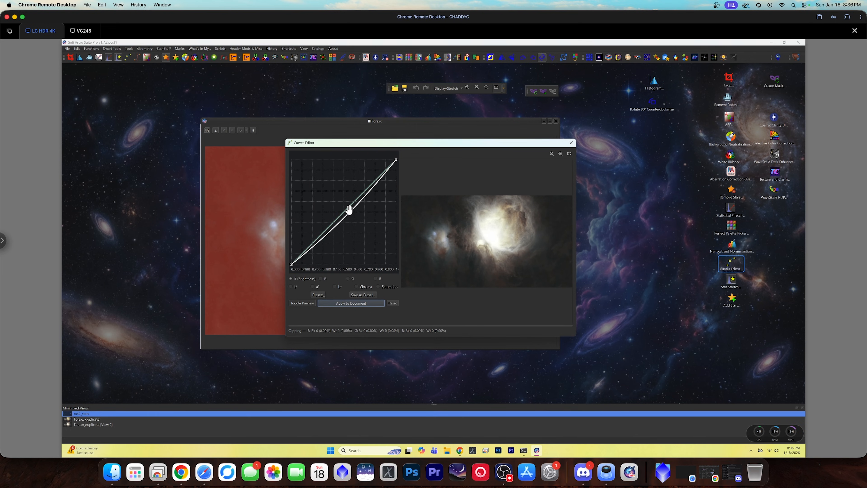
{"action": "left_click_drag", "start_coordinate": [348, 210], "coordinate": [349, 211]}
{"action": "left_click", "coordinate": [353, 306]}
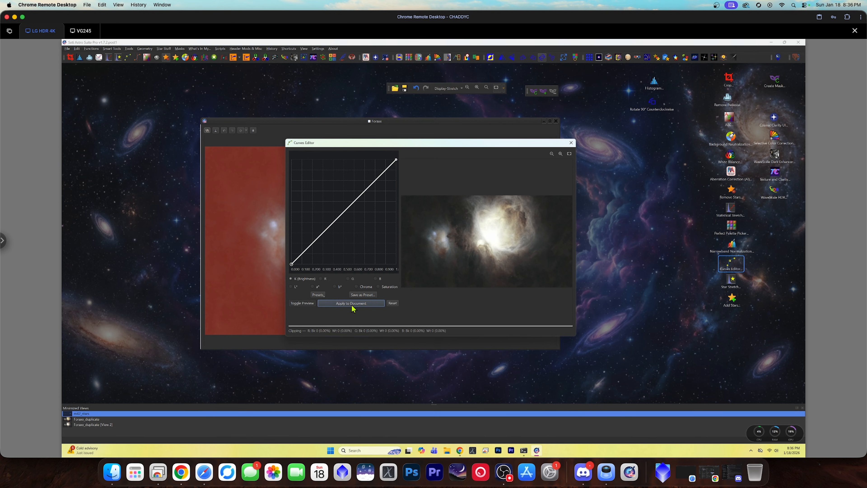
{"action": "left_click", "coordinate": [571, 143]}
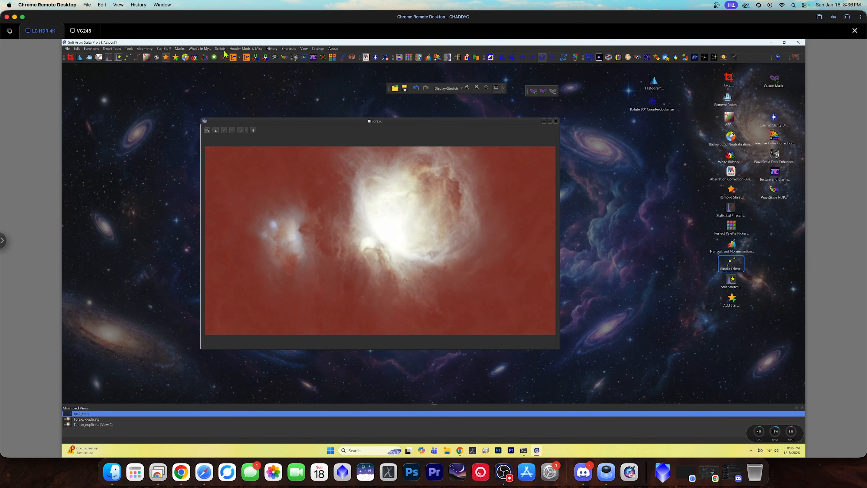
Step: Invert the mask on the Foraxx image
{"action": "left_click", "coordinate": [181, 50]}
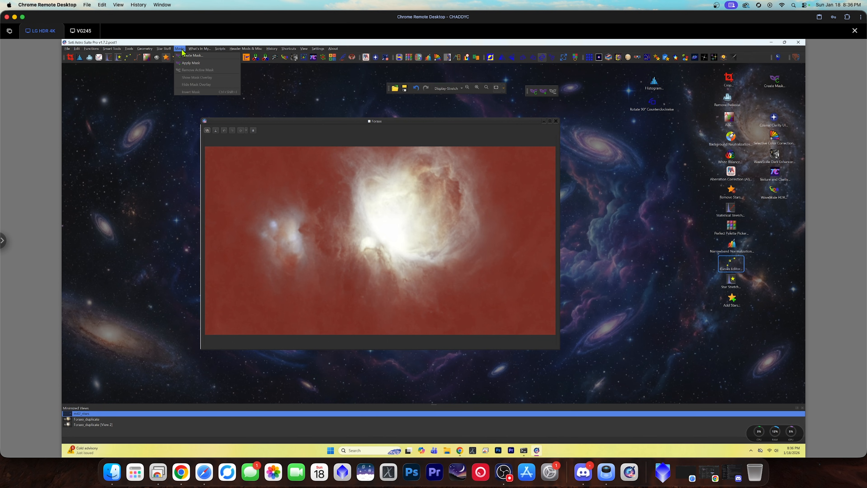
{"action": "left_click", "coordinate": [284, 126]}
{"action": "left_click", "coordinate": [180, 48]}
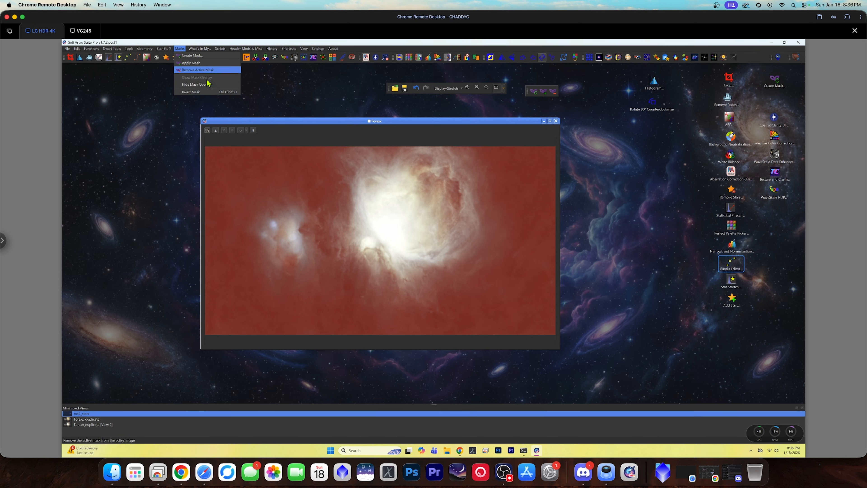
{"action": "left_click", "coordinate": [227, 92]}
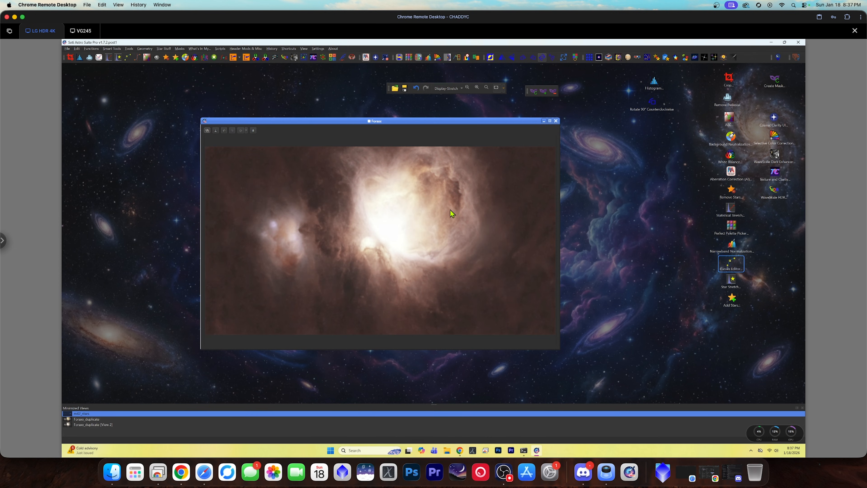
{"action": "double_click", "coordinate": [731, 263]}
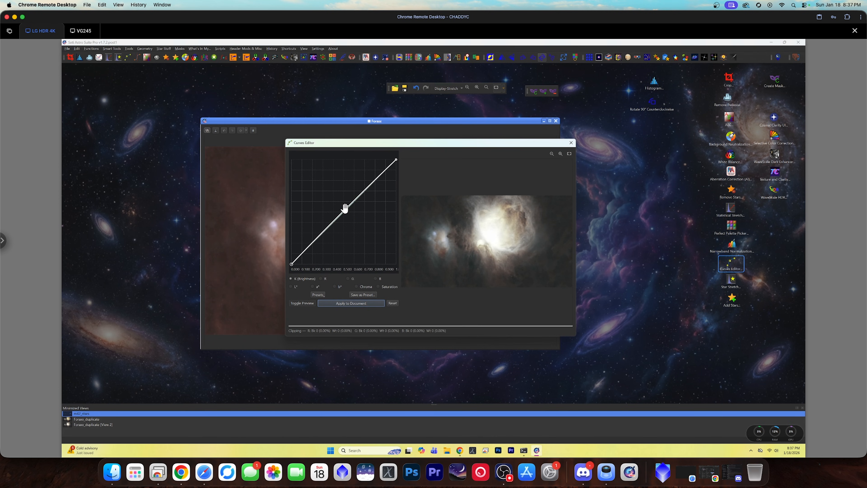
{"action": "mouse_move", "coordinate": [344, 207]}
{"action": "left_mouse_down"}
{"action": "mouse_move", "coordinate": [356, 221]}
{"action": "mouse_move", "coordinate": [343, 211]}
{"action": "left_mouse_up"}
{"action": "left_click", "coordinate": [571, 144]}
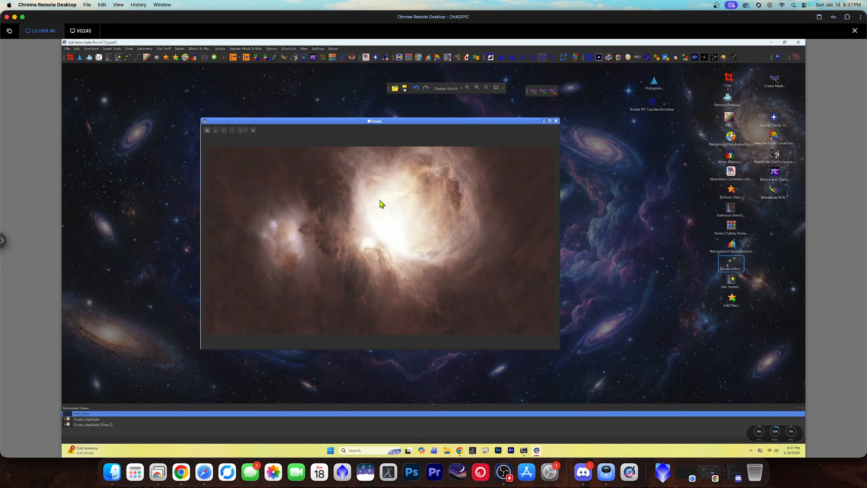
Step: Invert the mask back to its original polarity and remove it from the Foraxx image
{"action": "left_click", "coordinate": [180, 49]}
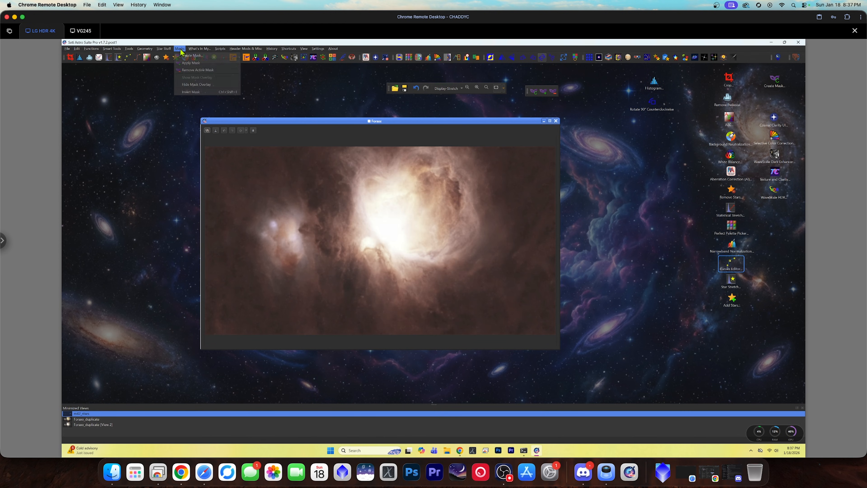
{"action": "left_click", "coordinate": [197, 92]}
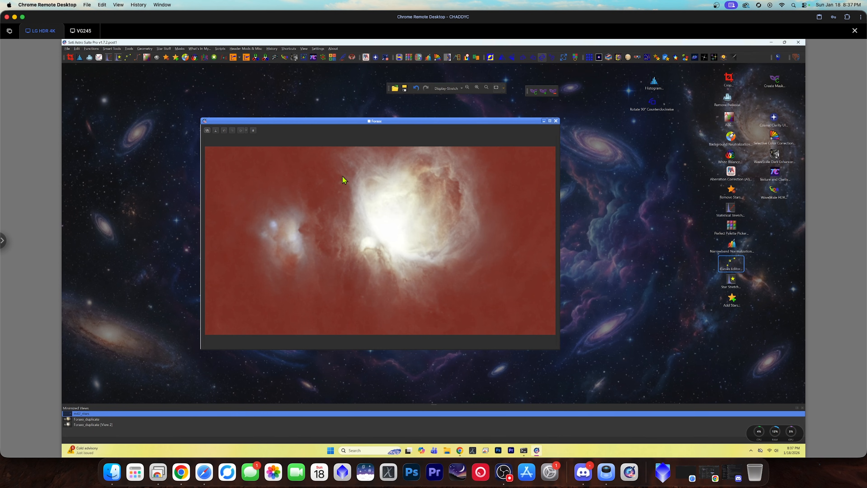
{"action": "left_click", "coordinate": [552, 91]}
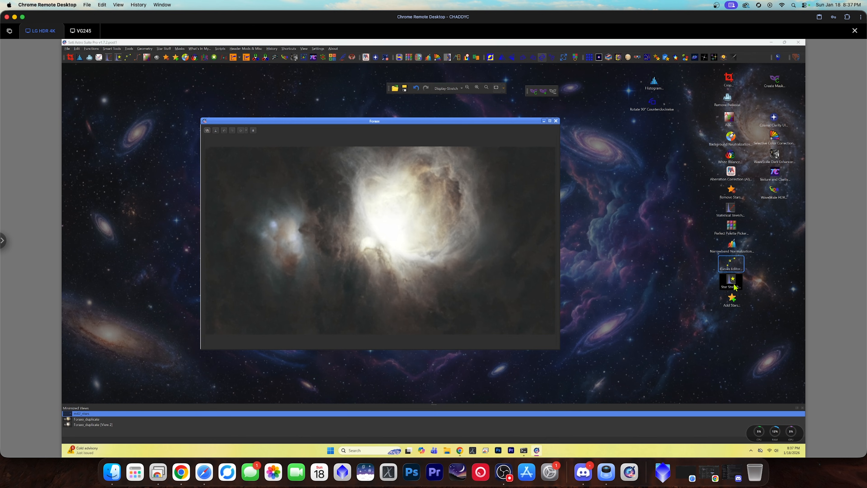
Step: Start a new Range Selection mask over the entire Foraxx image, with the Lower limit set to about 0.22
{"action": "left_click", "coordinate": [535, 97]}
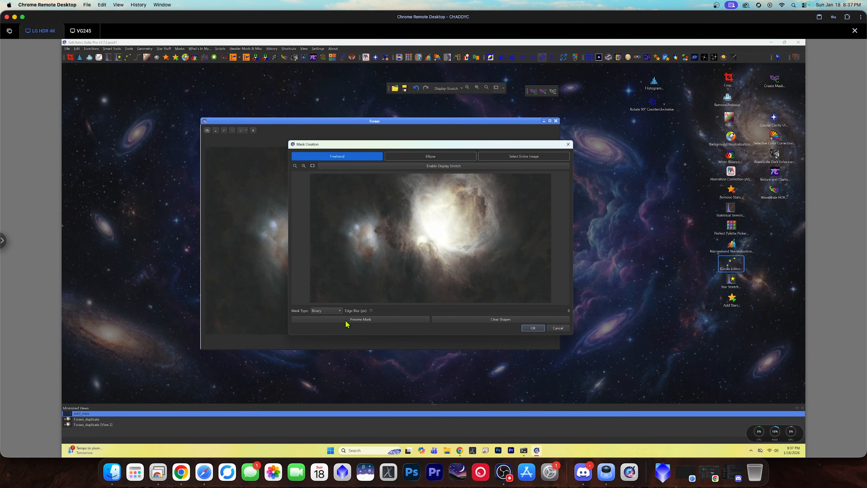
{"action": "left_click", "coordinate": [340, 311]}
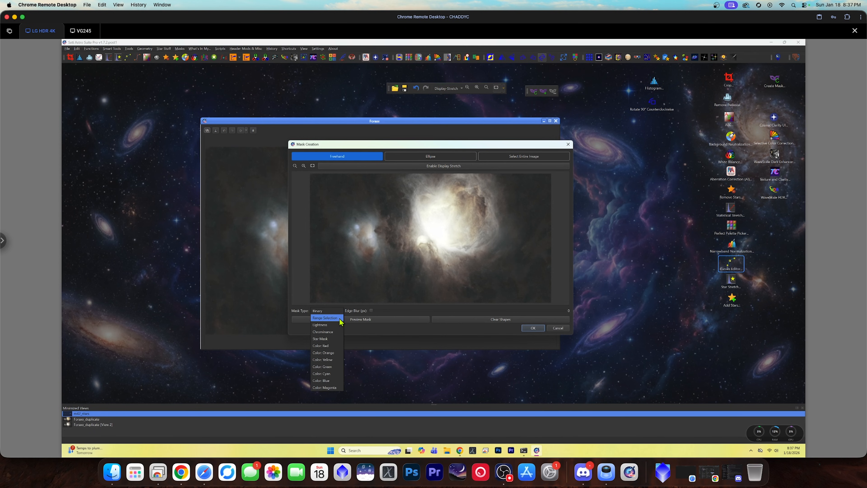
{"action": "left_click", "coordinate": [340, 318]}
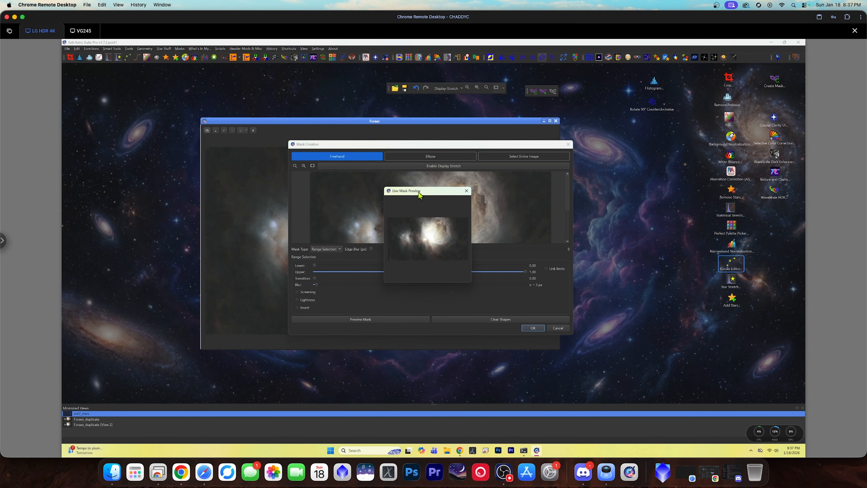
{"action": "left_click_drag", "start_coordinate": [419, 194], "coordinate": [620, 201]}
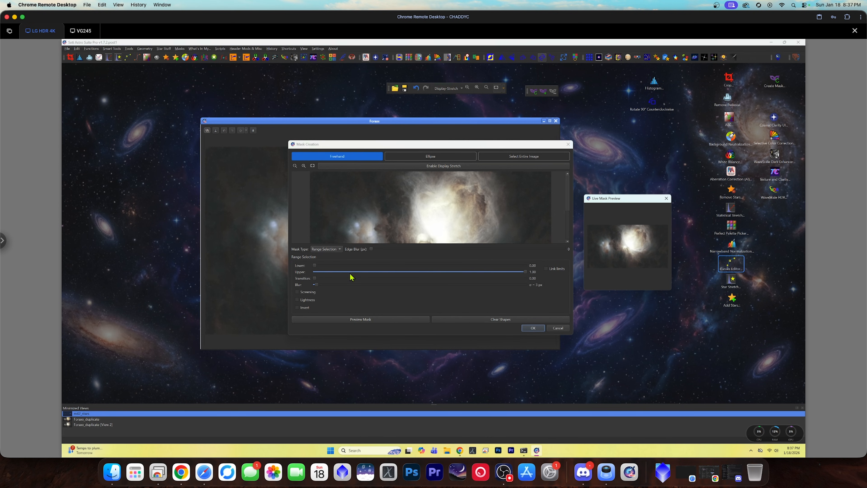
{"action": "left_click_drag", "start_coordinate": [316, 268], "coordinate": [364, 271]}
{"action": "left_click", "coordinate": [529, 160]}
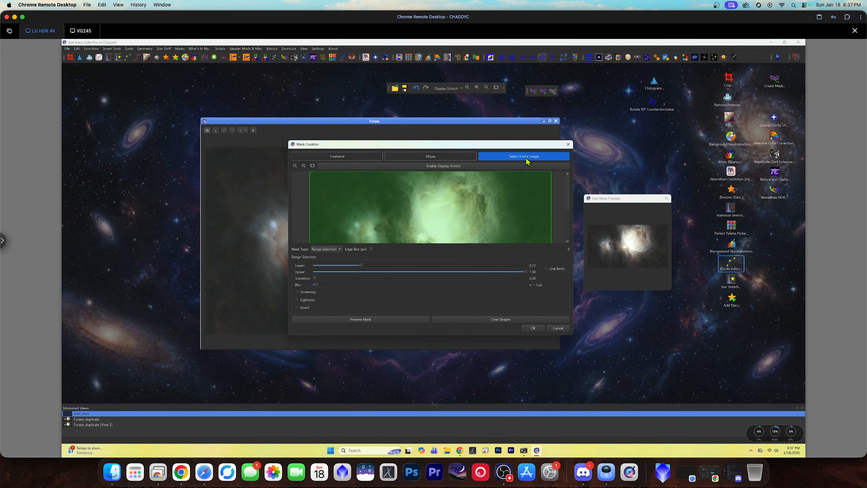
Step: Close the live preview and inspect the full black-and-white preview of the range mask
{"action": "left_click", "coordinate": [666, 198]}
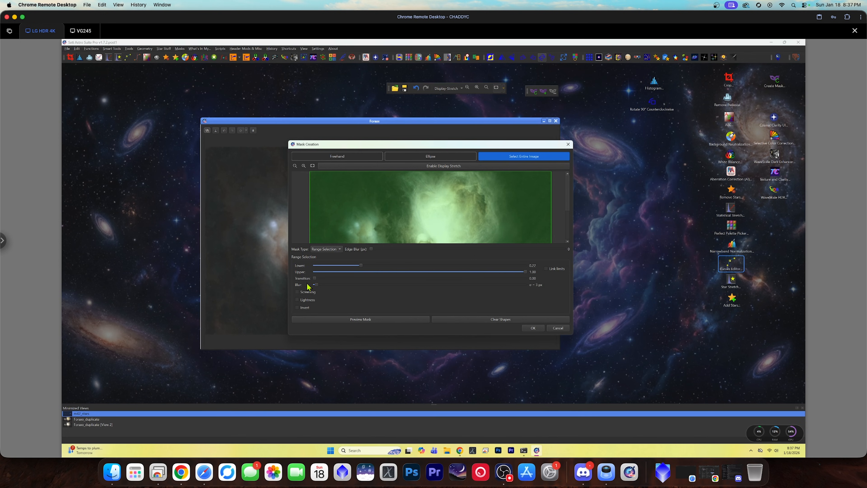
{"action": "left_click", "coordinate": [368, 320]}
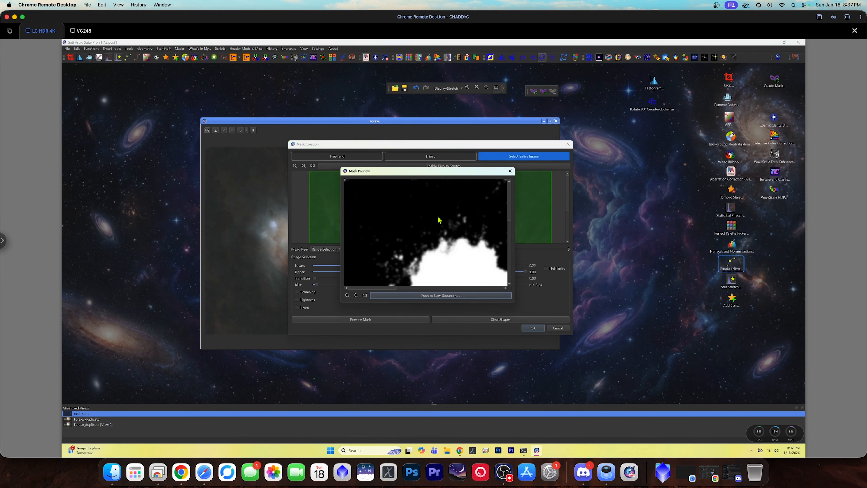
{"action": "left_click", "coordinate": [510, 171]}
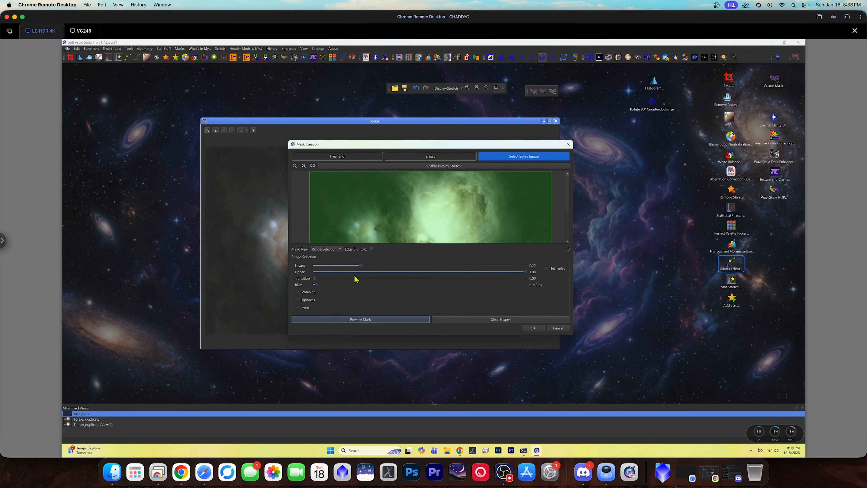
Step: Raise the range mask's Lower limit above 0.25 to tighten it around the bright nebula cores, enlarging the live mask preview
{"action": "left_click_drag", "start_coordinate": [362, 265], "coordinate": [367, 269]}
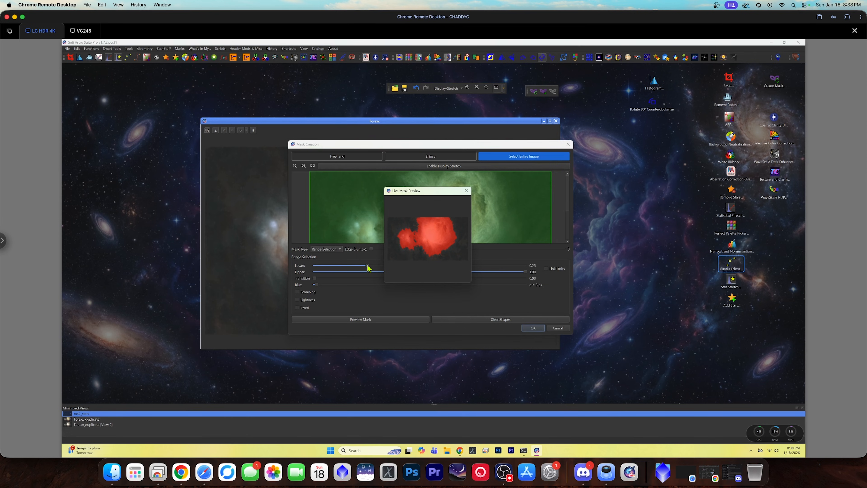
{"action": "left_click_drag", "start_coordinate": [367, 265], "coordinate": [378, 269]}
{"action": "left_click_drag", "start_coordinate": [471, 283], "coordinate": [664, 374]}
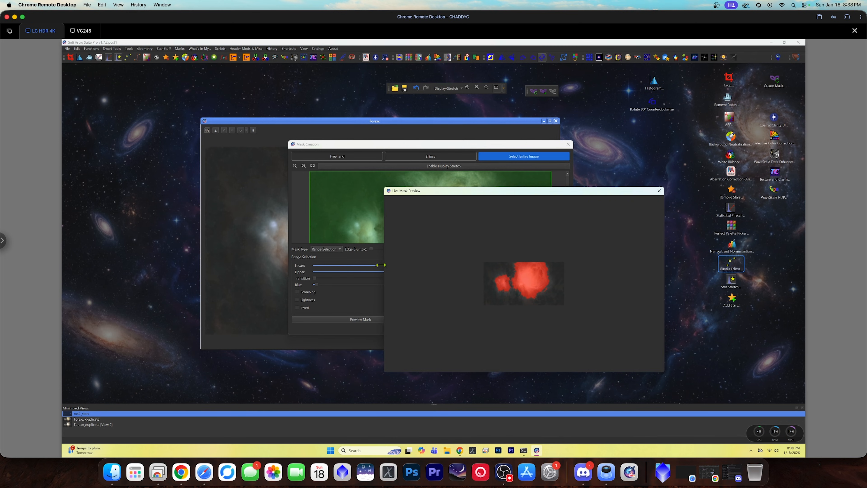
{"action": "left_click_drag", "start_coordinate": [379, 266], "coordinate": [380, 266]}
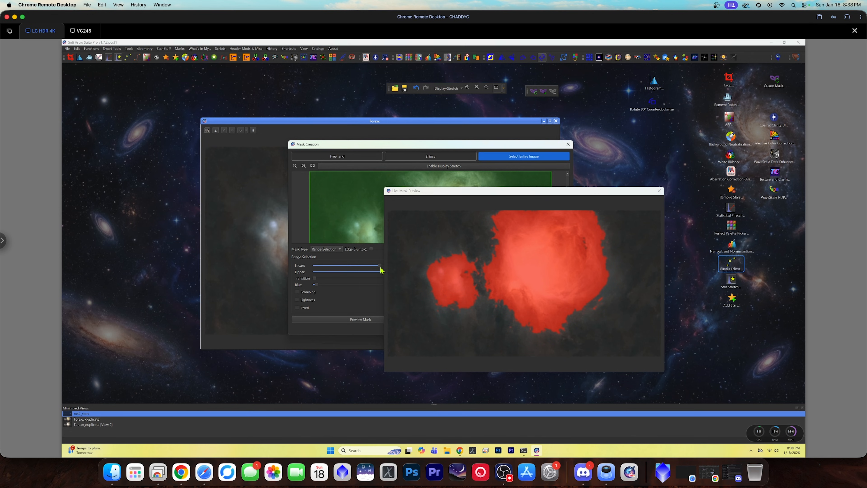
Step: Tighten the range mask to the brightest nebula core with a Lower limit of about 0.81 and a Blur of about 82 px
{"action": "left_click_drag", "start_coordinate": [448, 193], "coordinate": [544, 181]}
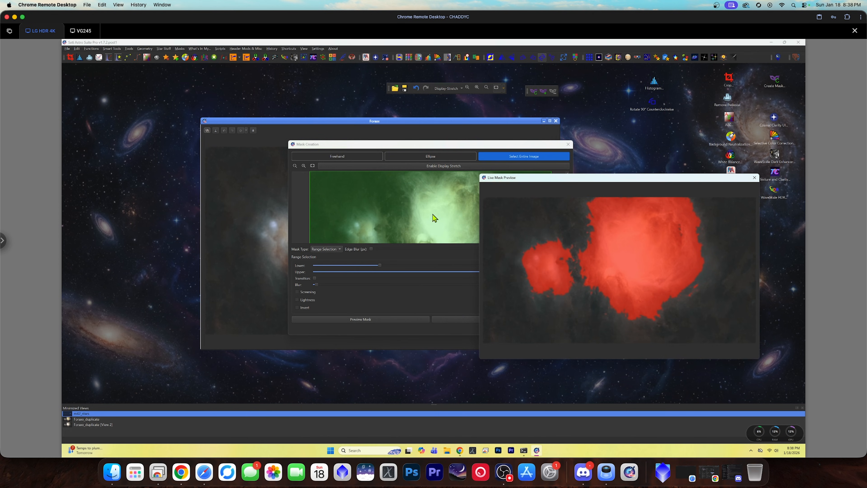
{"action": "left_click", "coordinate": [379, 265]}
{"action": "left_click_drag", "start_coordinate": [381, 266], "coordinate": [487, 272]}
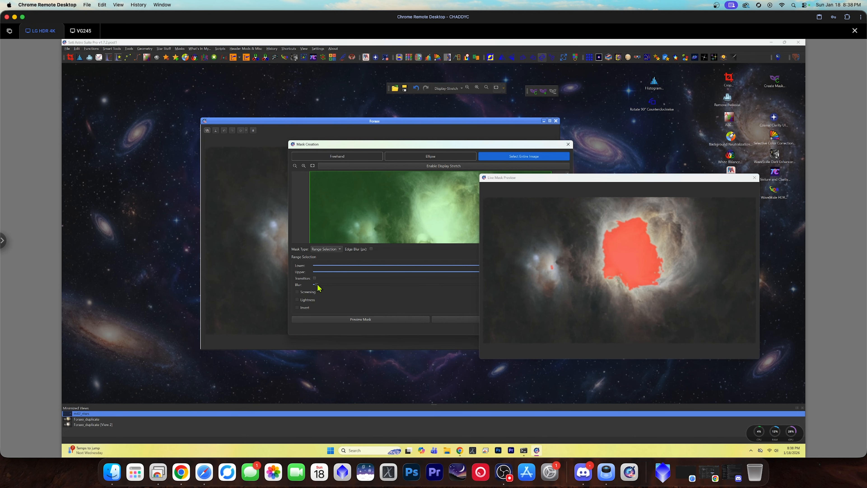
{"action": "left_click_drag", "start_coordinate": [318, 288], "coordinate": [402, 293]}
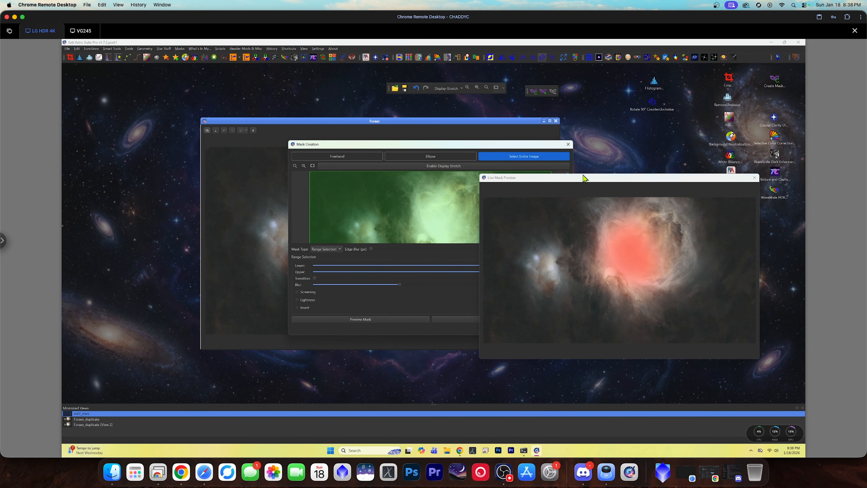
Step: Preview the range mask, push it as a new document named Mask, and close the mask creation windows
{"action": "left_click", "coordinate": [403, 320]}
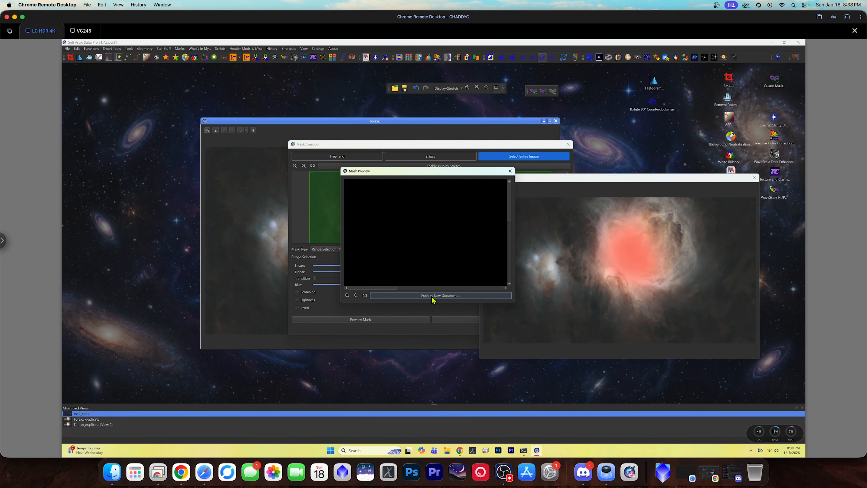
{"action": "left_click", "coordinate": [433, 298]}
{"action": "left_click", "coordinate": [416, 246]}
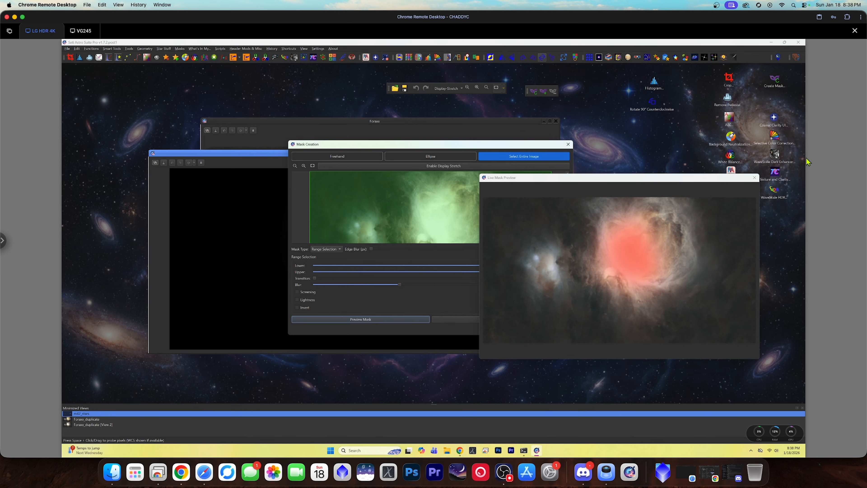
{"action": "left_click", "coordinate": [755, 178]}
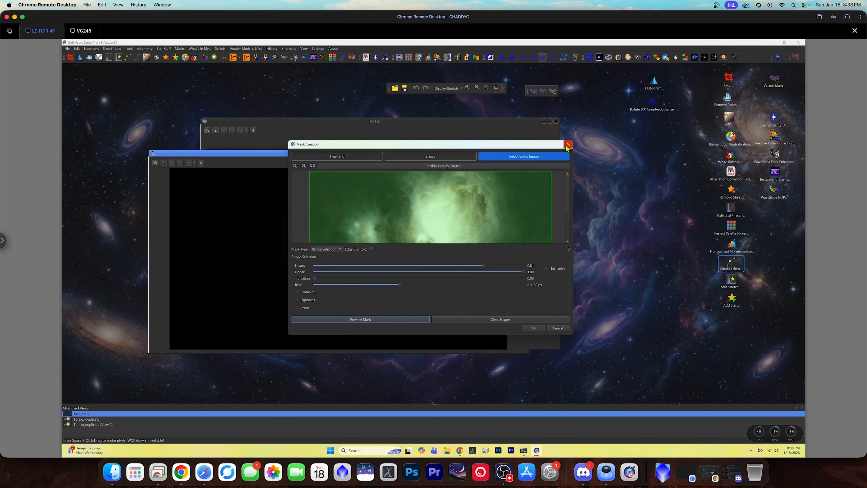
{"action": "left_click", "coordinate": [568, 145]}
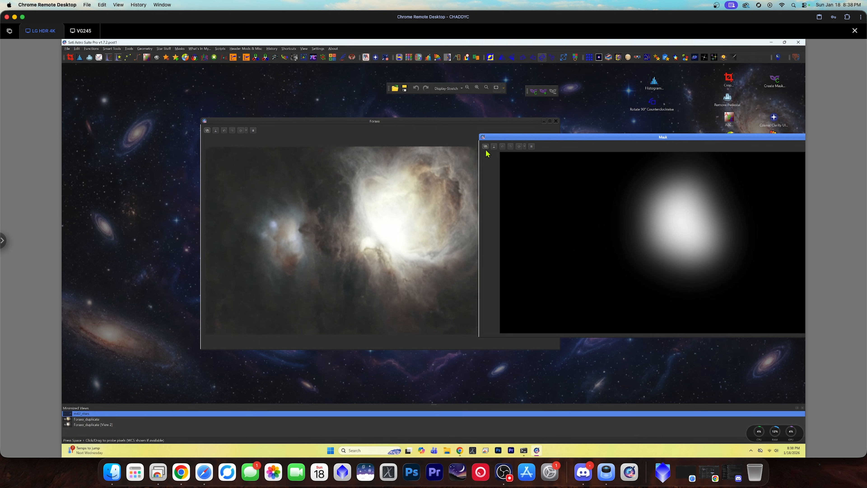
Step: Apply the blurred core mask to the Foraxx image and move the mask document aside
{"action": "left_click_drag", "start_coordinate": [485, 150], "coordinate": [349, 205]}
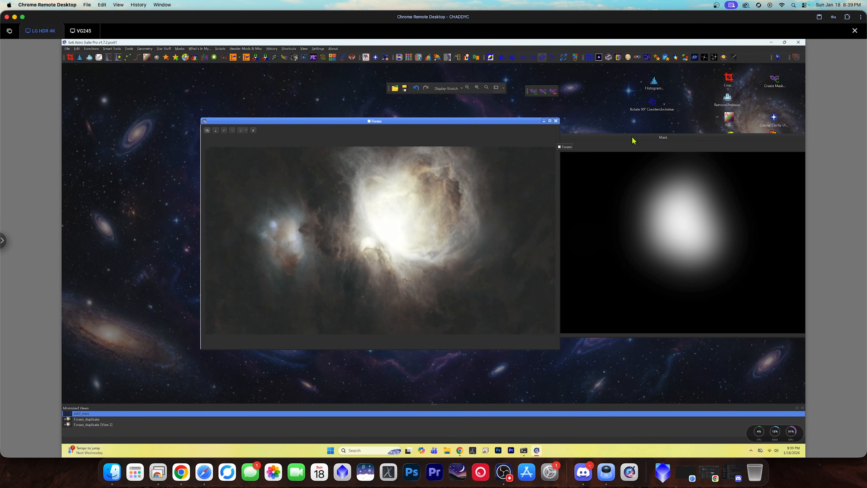
{"action": "left_click_drag", "start_coordinate": [632, 140], "coordinate": [280, 141]}
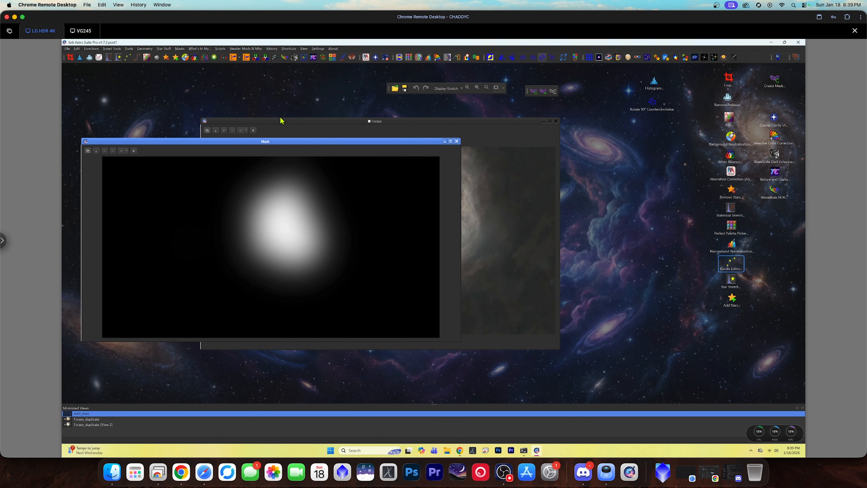
Step: In the Curves Editor, pull the K (Brightness) curve down to darken Foraxx's masked core and apply it
{"action": "left_click", "coordinate": [317, 128]}
{"action": "double_click", "coordinate": [730, 266]}
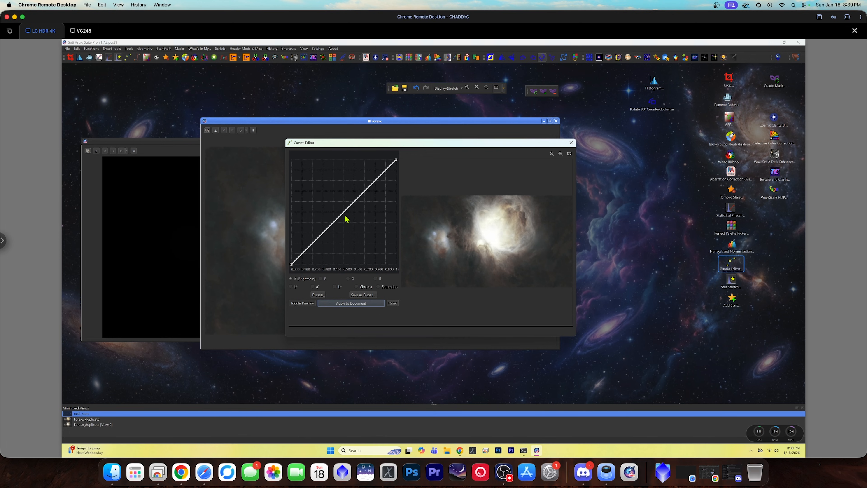
{"action": "left_click_drag", "start_coordinate": [342, 213], "coordinate": [361, 232]}
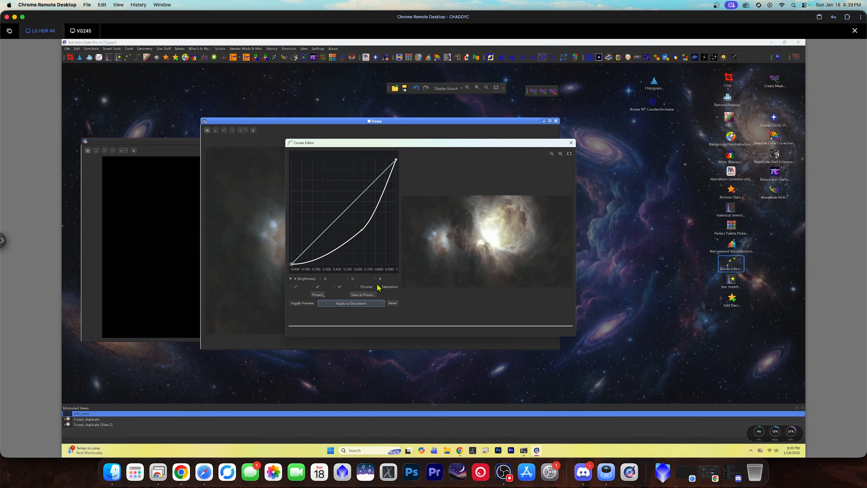
{"action": "left_click", "coordinate": [354, 305]}
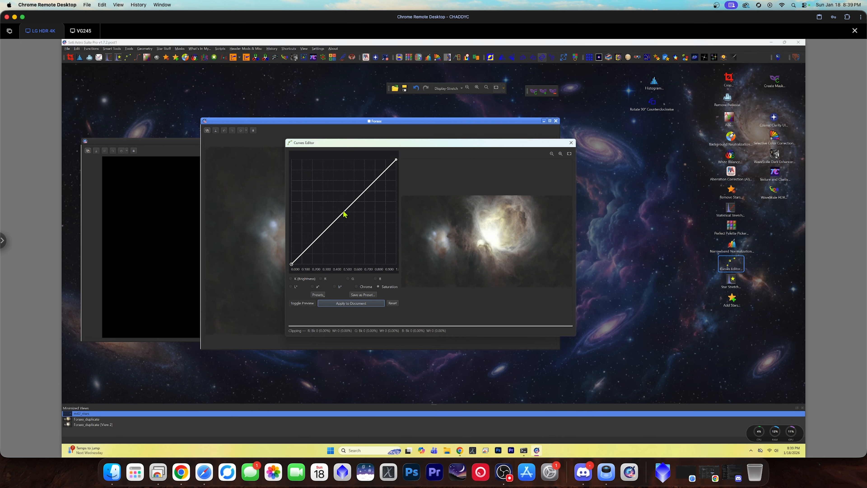
Step: Raise the Saturation curve for the masked core, apply it to the Foraxx image, and close the Curves Editor
{"action": "left_click_drag", "start_coordinate": [344, 213], "coordinate": [333, 193]}
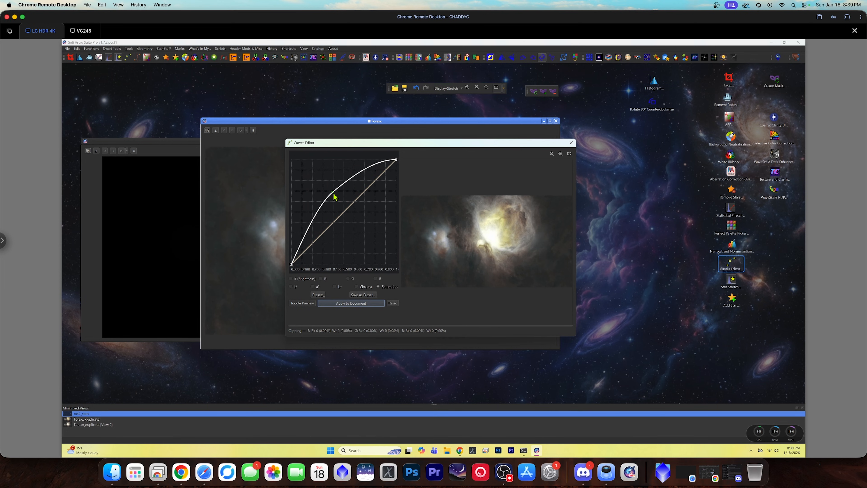
{"action": "left_click", "coordinate": [365, 305]}
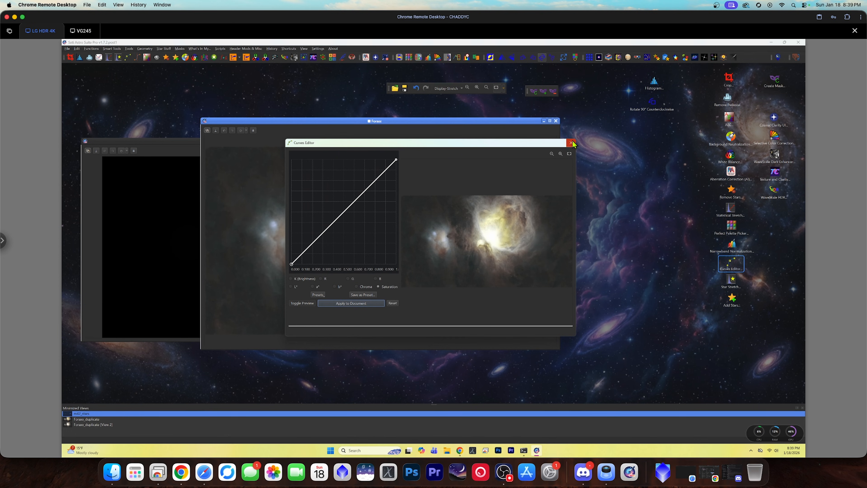
{"action": "left_click", "coordinate": [571, 143]}
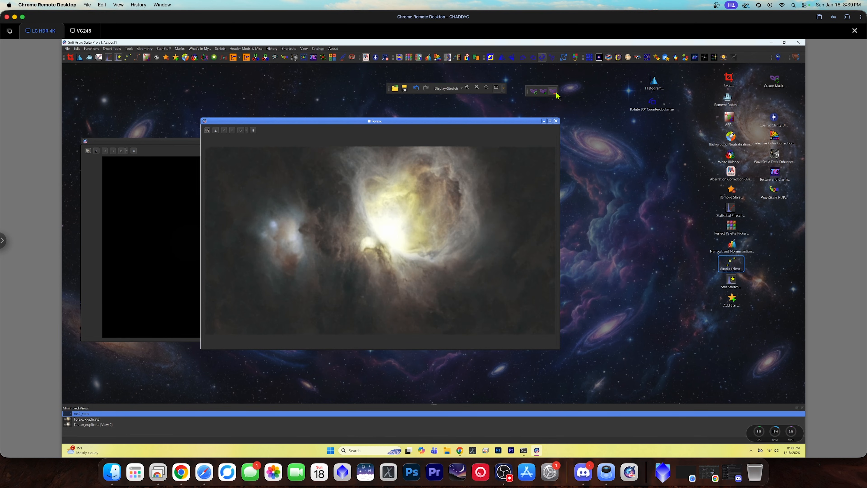
Step: Remove the active mask from the Foraxx image and close the core mask document
{"action": "left_click", "coordinate": [166, 146]}
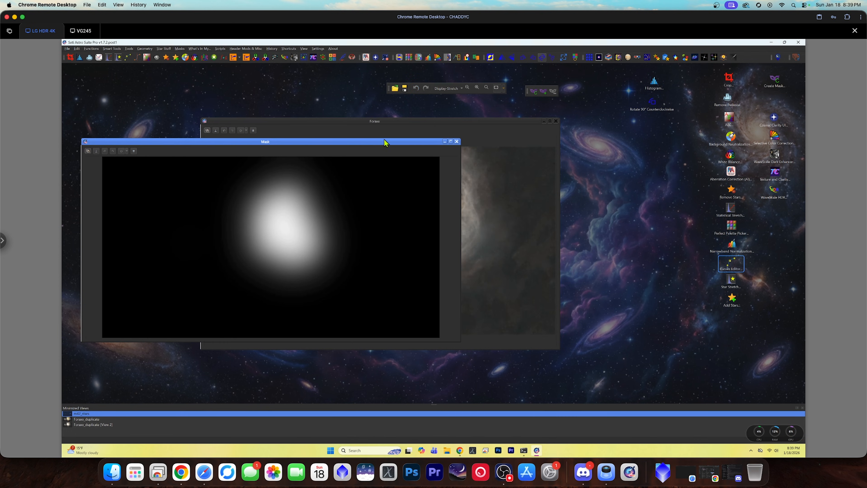
{"action": "left_click", "coordinate": [457, 141]}
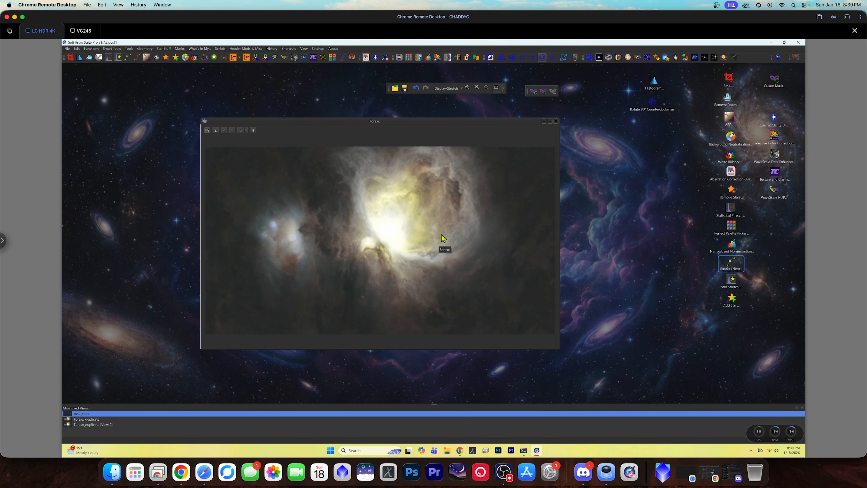
Step: Start a new Binary mask on the Foraxx image and outline the smaller nebula freehand
{"action": "left_click", "coordinate": [533, 93]}
{"action": "left_click", "coordinate": [443, 249]}
{"action": "left_click", "coordinate": [350, 120]}
{"action": "left_click", "coordinate": [535, 92]}
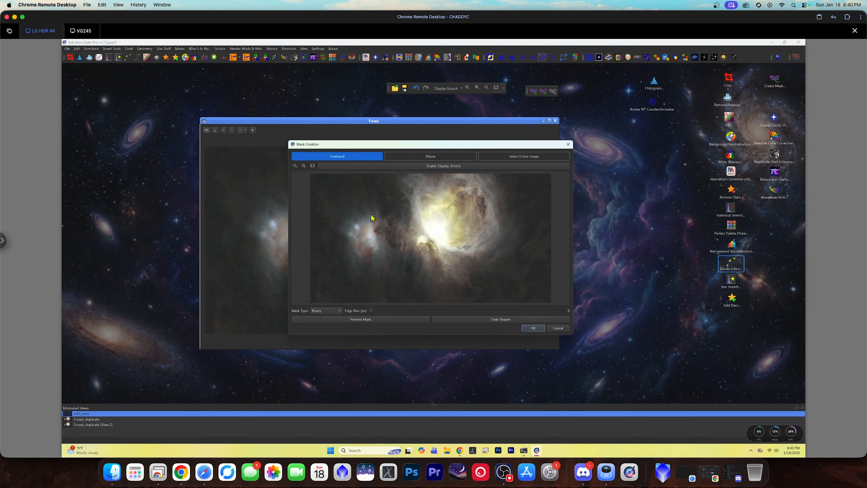
{"action": "left_click_drag", "start_coordinate": [371, 215], "coordinate": [358, 219]}
{"action": "mouse_move", "coordinate": [355, 250]}
{"action": "left_mouse_down"}
{"action": "mouse_move", "coordinate": [360, 258]}
{"action": "mouse_move", "coordinate": [381, 246]}
{"action": "mouse_move", "coordinate": [372, 245]}
{"action": "left_mouse_up"}
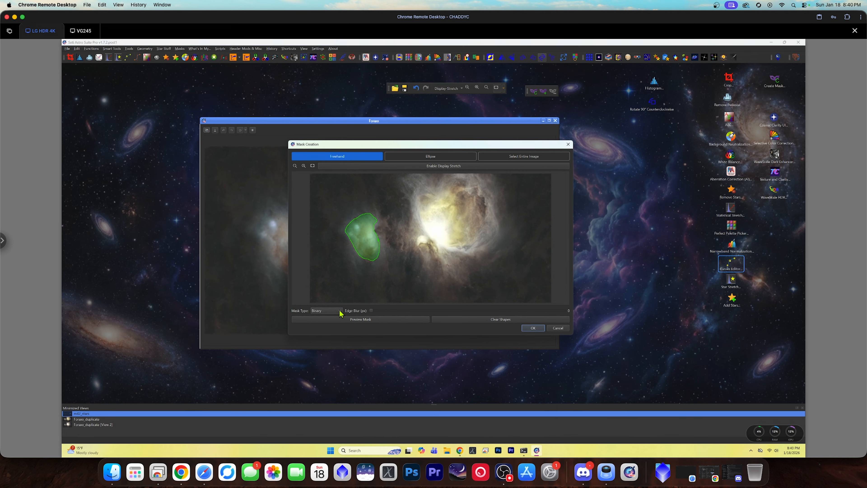
Step: Set the freehand mask's Edge Blur to 255 px and preview the full mask fitted to the window
{"action": "left_click_drag", "start_coordinate": [372, 311], "coordinate": [532, 318]}
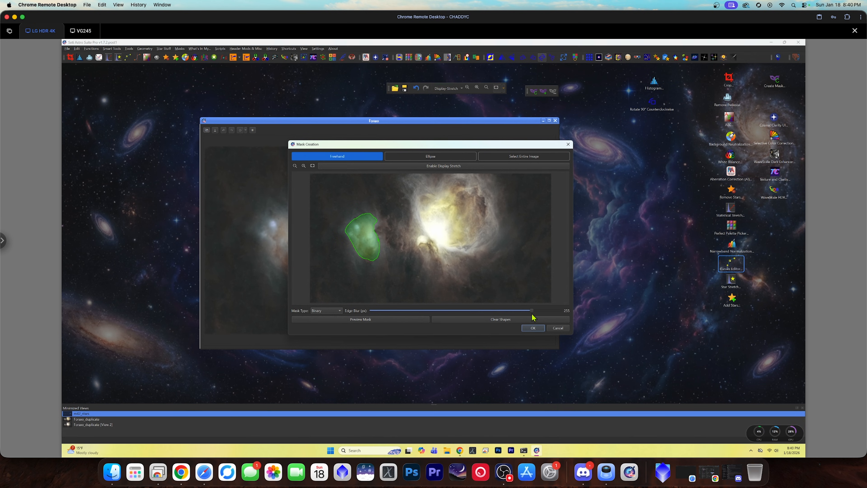
{"action": "left_click", "coordinate": [360, 319]}
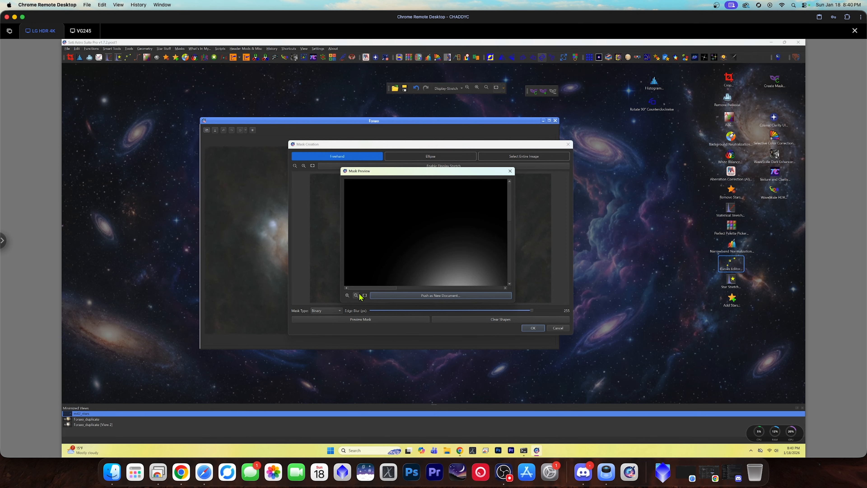
{"action": "left_click", "coordinate": [364, 295]}
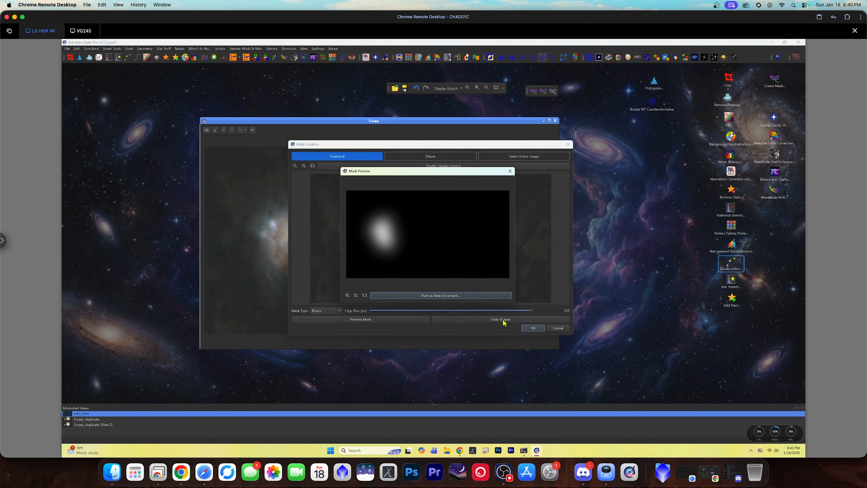
Step: Push the blurred freehand mask as a new document named Mask and finish creating the mask under the same name
{"action": "left_click", "coordinate": [531, 326]}
{"action": "left_click", "coordinate": [488, 296]}
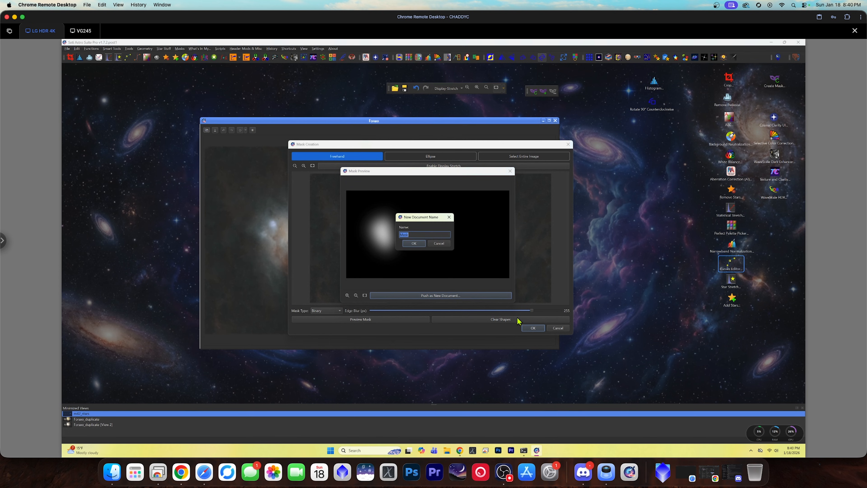
{"action": "left_click", "coordinate": [415, 243]}
{"action": "left_click", "coordinate": [532, 329]}
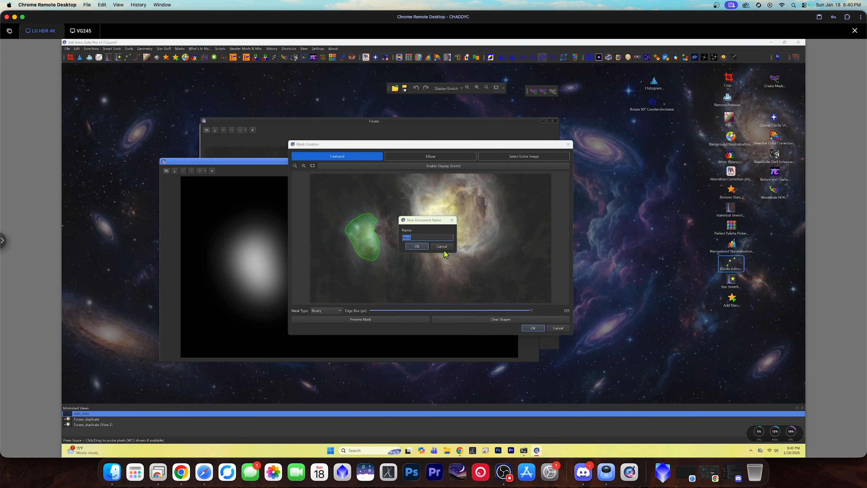
{"action": "left_click", "coordinate": [417, 246]}
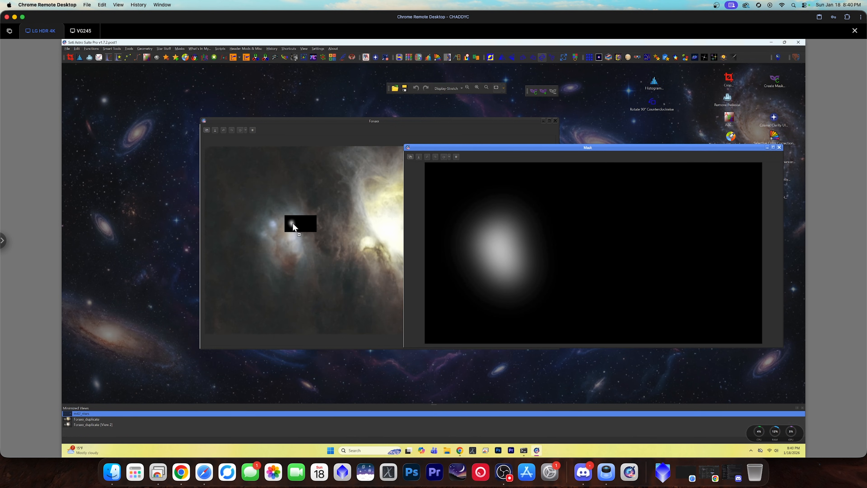
Step: Apply the freehand mask to the Foraxx image, show its mask overlay, and reposition the mask document below for comparison
{"action": "left_click", "coordinate": [293, 224]}
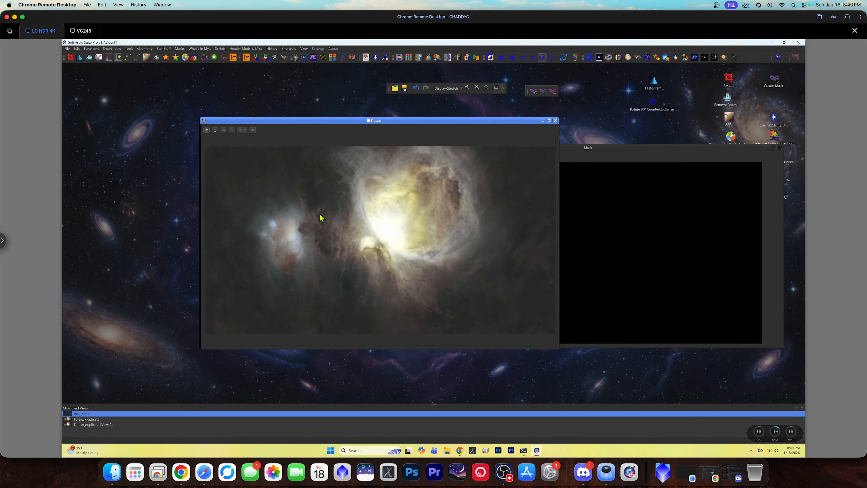
{"action": "left_click", "coordinate": [180, 49]}
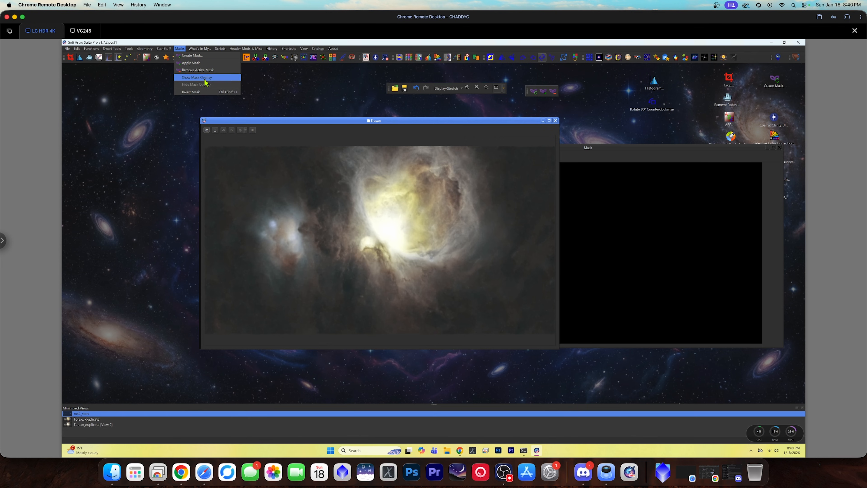
{"action": "left_click", "coordinate": [203, 78]}
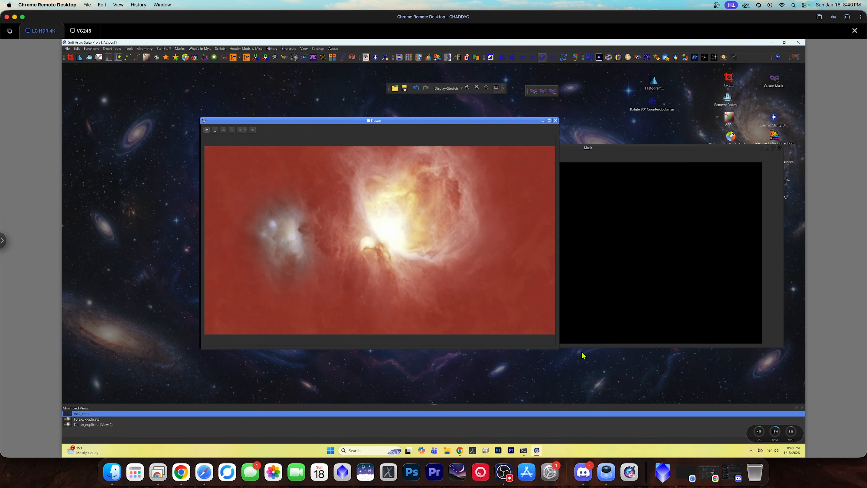
{"action": "left_click", "coordinate": [632, 166]}
{"action": "left_click_drag", "start_coordinate": [632, 166], "coordinate": [460, 211]}
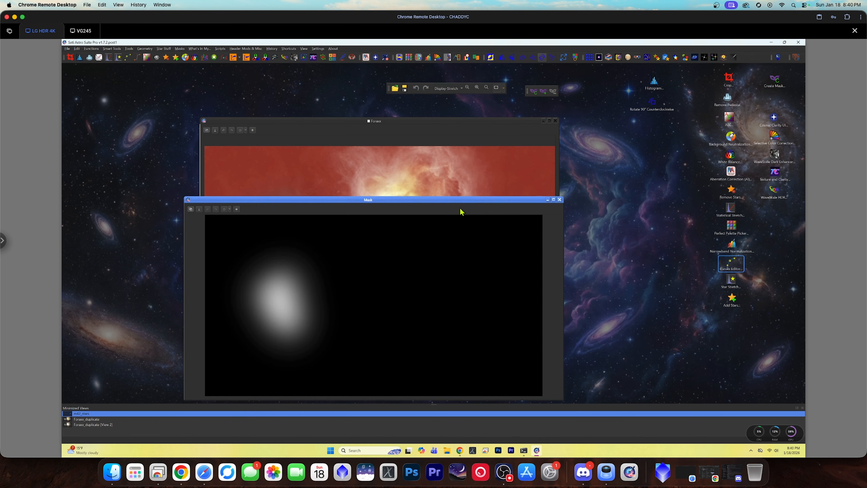
Step: Open the Curves Editor on the Foraxx image and raise the K (Brightness) curve slightly at its midpoint
{"action": "left_click", "coordinate": [454, 123]}
{"action": "double_click", "coordinate": [738, 266]}
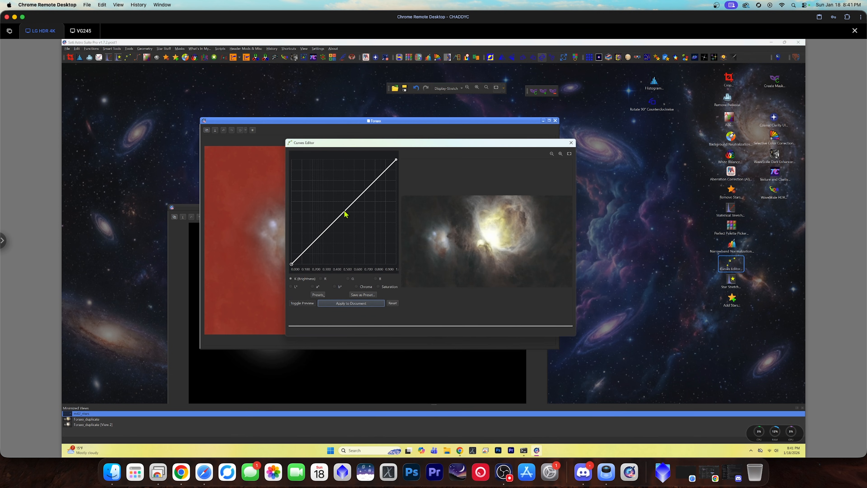
{"action": "mouse_move", "coordinate": [343, 213]}
{"action": "left_mouse_down"}
{"action": "mouse_move", "coordinate": [323, 186]}
{"action": "mouse_move", "coordinate": [348, 213]}
{"action": "mouse_move", "coordinate": [342, 204]}
{"action": "left_mouse_up"}
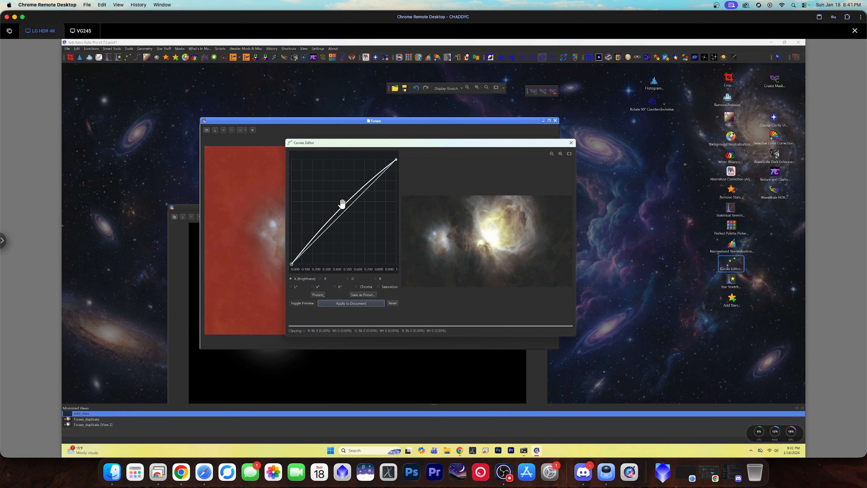
Step: Switch to the Saturation curve, reset the misshapen S-curve, and bow the curve strongly upward for the masked smaller nebula
{"action": "left_click", "coordinate": [378, 287]}
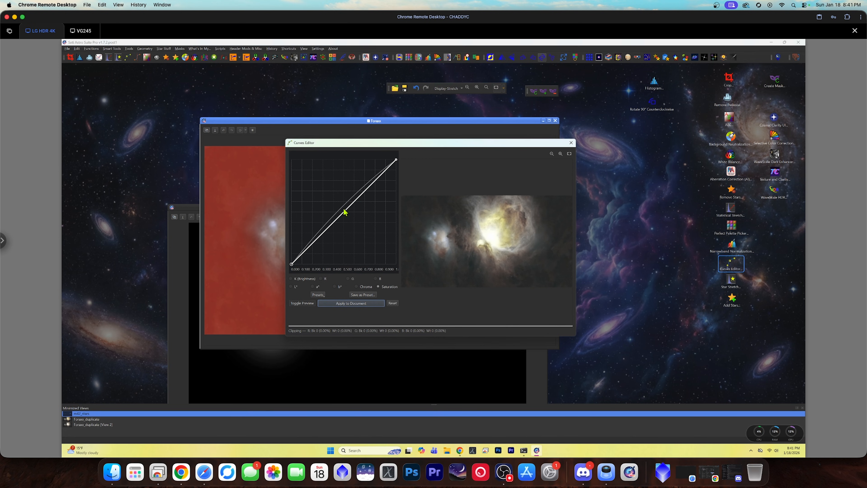
{"action": "mouse_move", "coordinate": [346, 213]}
{"action": "left_mouse_down"}
{"action": "mouse_move", "coordinate": [344, 205]}
{"action": "mouse_move", "coordinate": [356, 212]}
{"action": "left_mouse_up"}
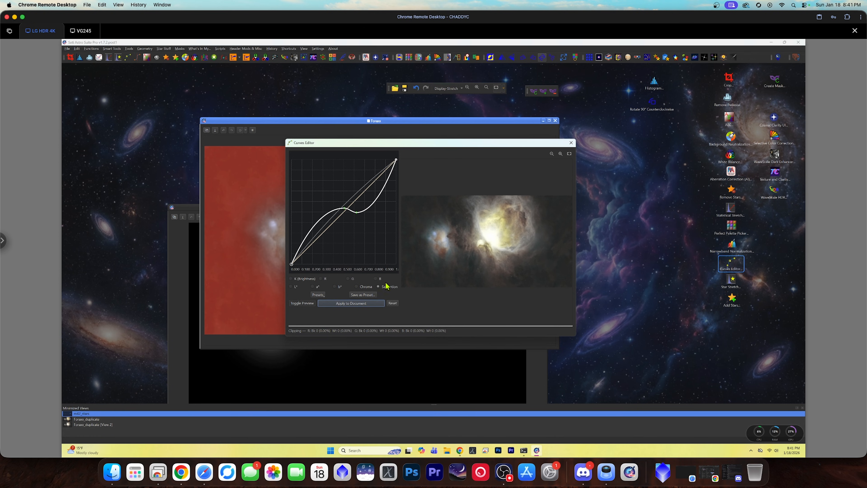
{"action": "left_click", "coordinate": [393, 304]}
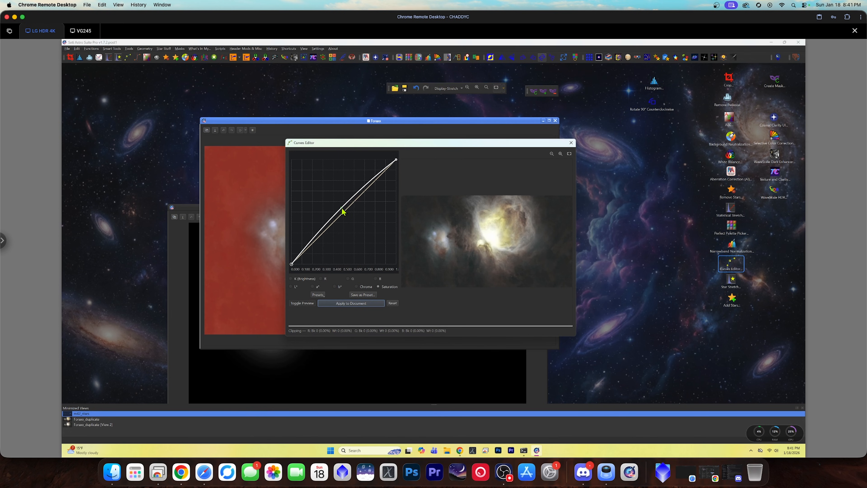
{"action": "left_click_drag", "start_coordinate": [344, 211], "coordinate": [331, 194]}
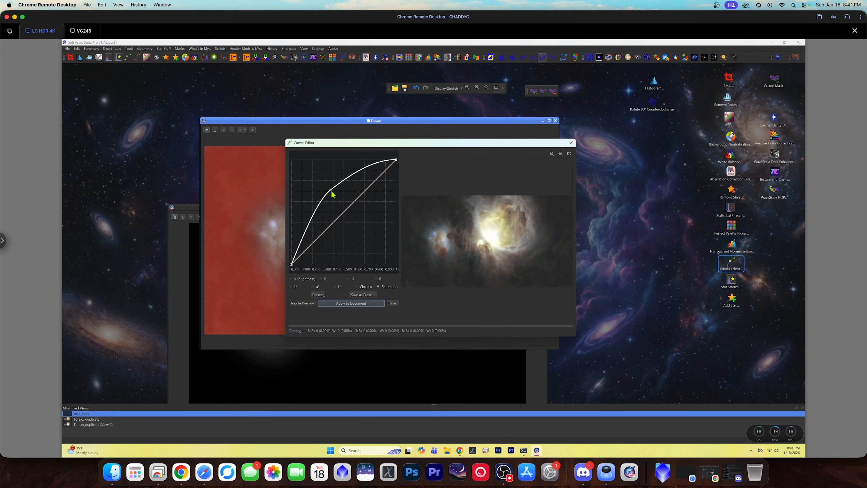
Step: Apply the saturation curve to the document, and raise the K (Brightness) curve slightly at its midpoint and apply it
{"action": "left_click", "coordinate": [356, 304]}
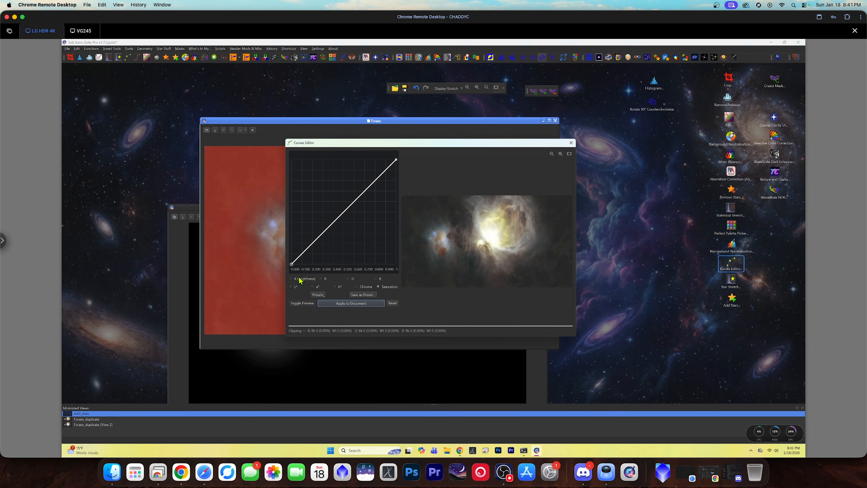
{"action": "left_click", "coordinate": [292, 279]}
{"action": "left_click_drag", "start_coordinate": [345, 211], "coordinate": [341, 206]}
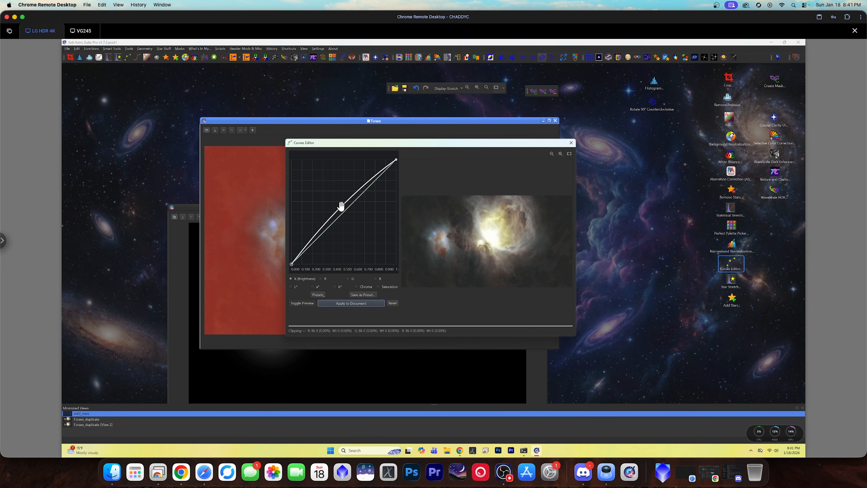
{"action": "left_click", "coordinate": [347, 307]}
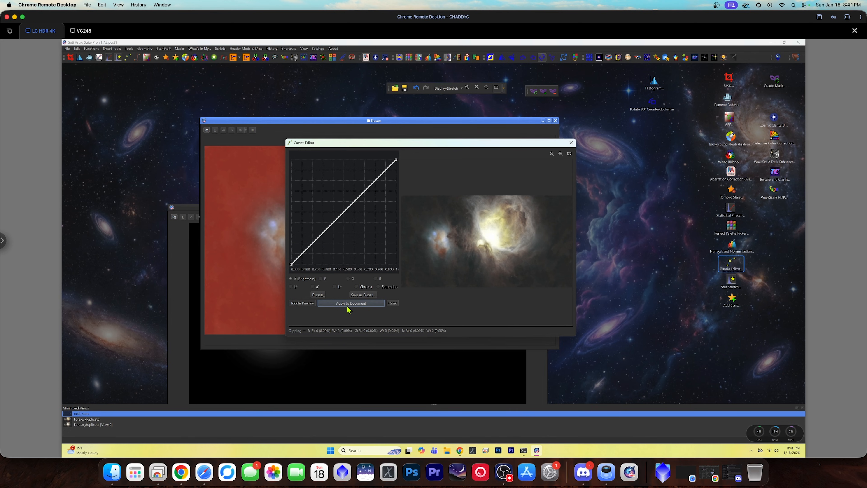
Step: Bow the Chroma curve moderately upward, apply it to the masked Foraxx image, and close the Curves Editor
{"action": "left_click", "coordinate": [357, 287]}
{"action": "left_click", "coordinate": [343, 211]}
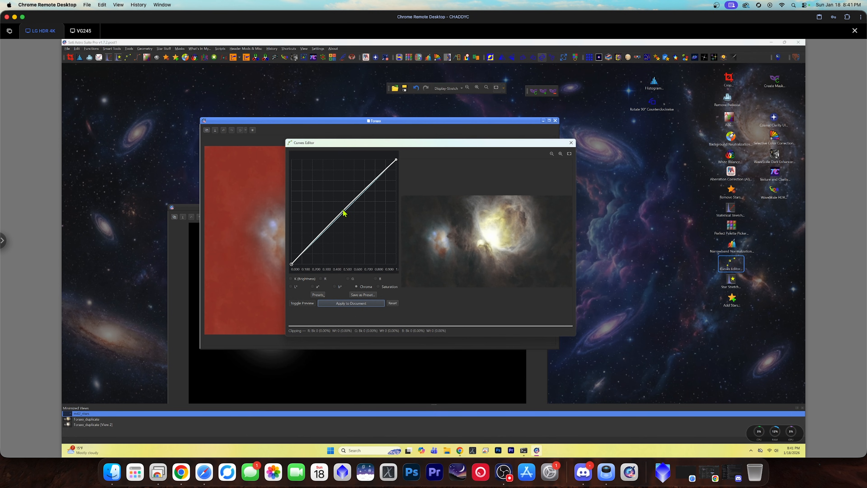
{"action": "left_click_drag", "start_coordinate": [342, 208], "coordinate": [335, 199]}
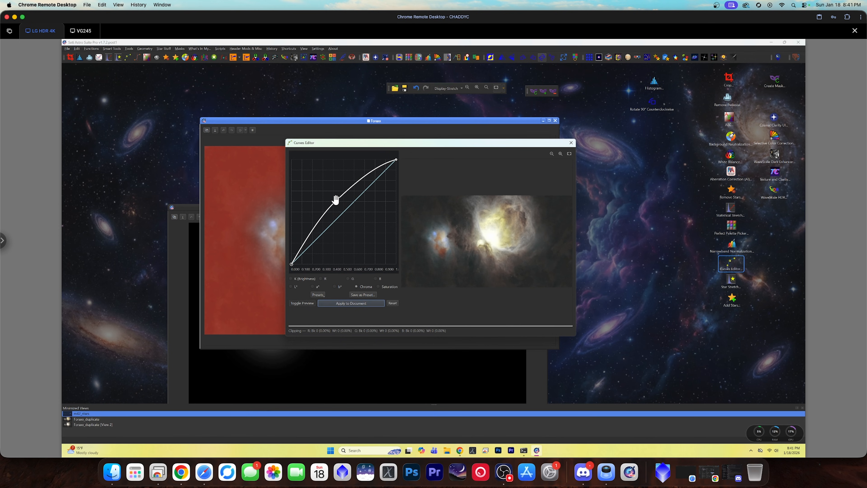
{"action": "left_click", "coordinate": [362, 304]}
{"action": "left_click", "coordinate": [571, 143]}
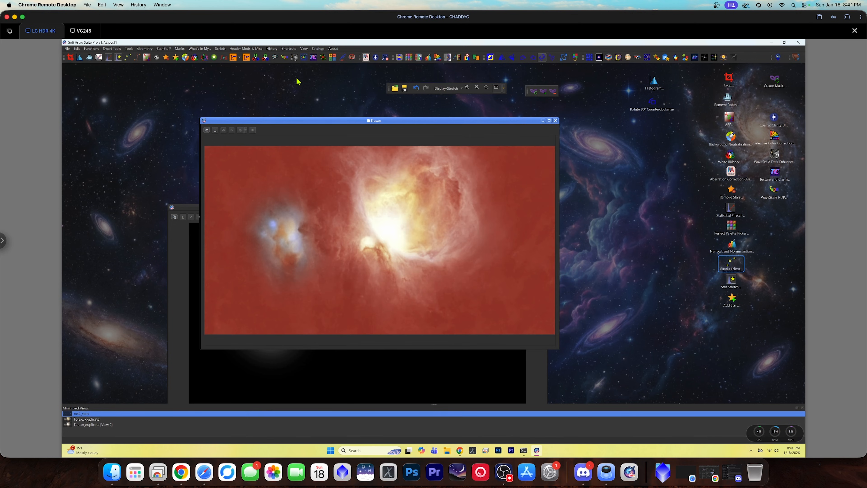
Step: Remove the mask from the Foraxx image and start a new Range Selection mask covering the entire image
{"action": "left_click", "coordinate": [554, 93]}
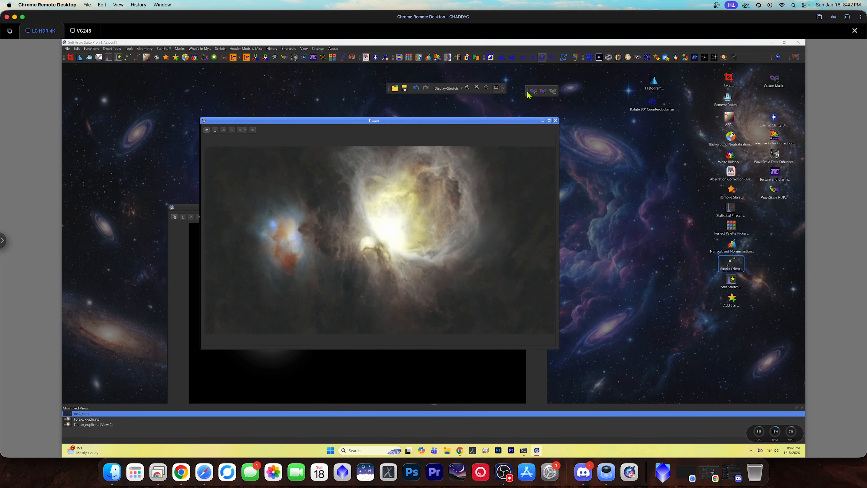
{"action": "left_click", "coordinate": [534, 91]}
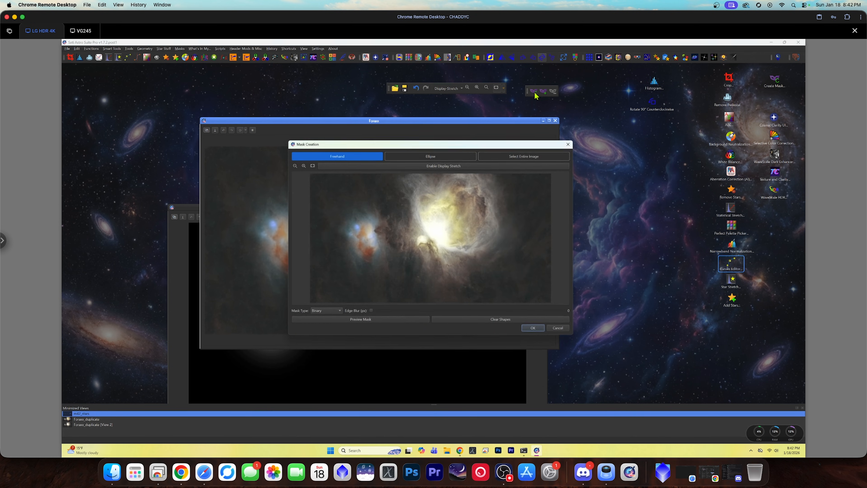
{"action": "left_click", "coordinate": [509, 160]}
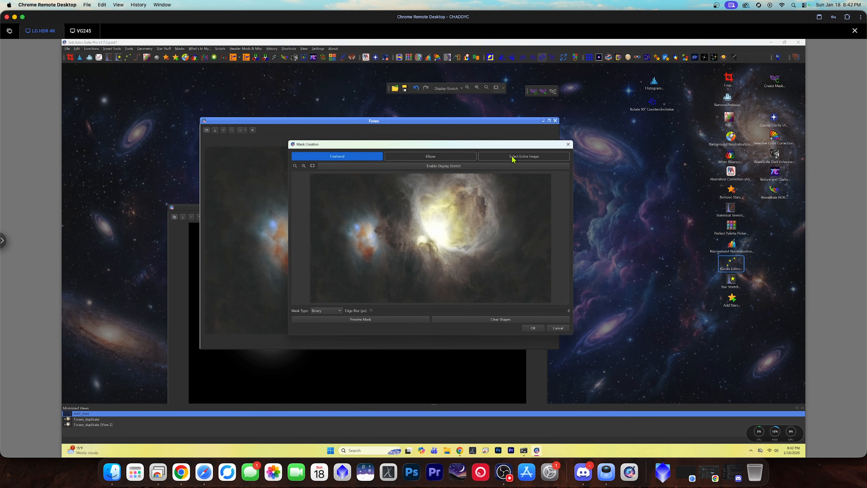
{"action": "left_click", "coordinate": [341, 311]}
{"action": "left_click", "coordinate": [339, 320]}
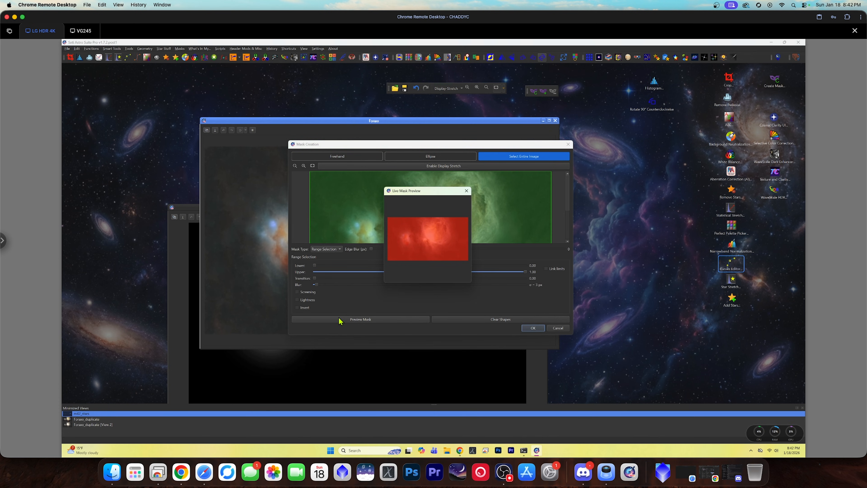
Step: Set the range mask's lower limit to about 0.44 and its blur to about 100 px, keeping the live preview aside
{"action": "left_click_drag", "start_coordinate": [445, 192], "coordinate": [585, 202]}
{"action": "left_click_drag", "start_coordinate": [315, 267], "coordinate": [408, 272]}
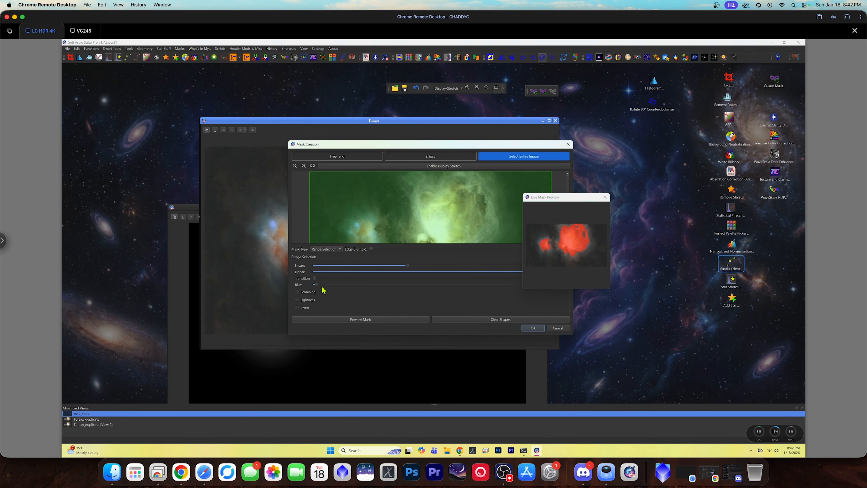
{"action": "left_click_drag", "start_coordinate": [316, 285], "coordinate": [421, 286]}
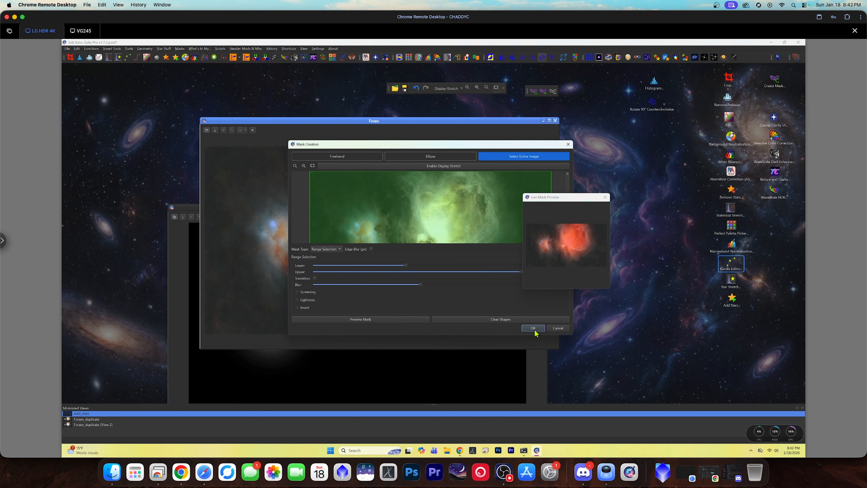
Step: Preview the range mask, push it as a new document named Mask, and close the mask creation and live preview windows
{"action": "left_click", "coordinate": [374, 321]}
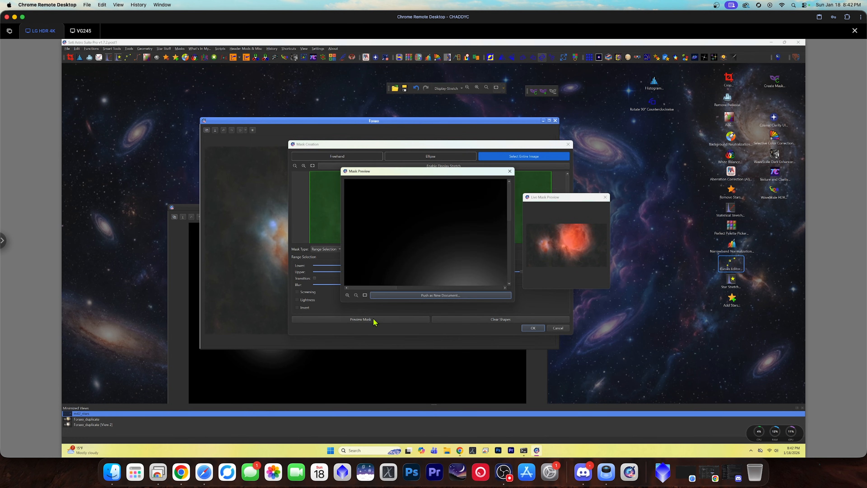
{"action": "left_click", "coordinate": [435, 297]}
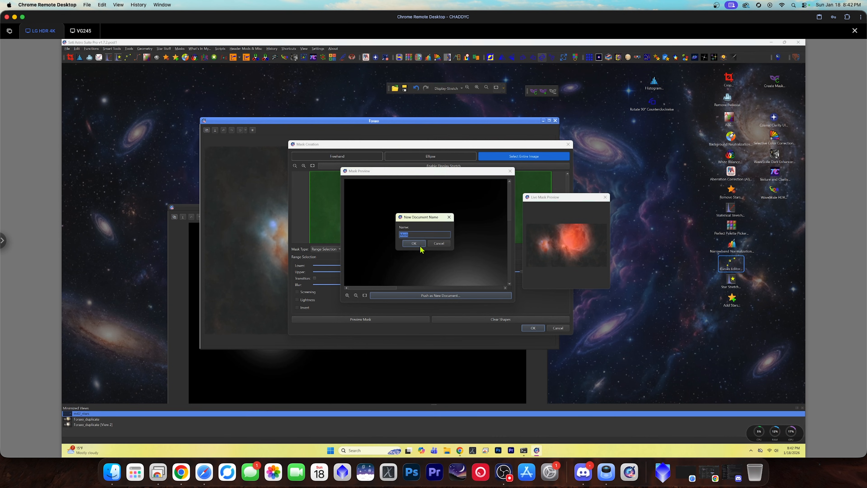
{"action": "left_click", "coordinate": [418, 245]}
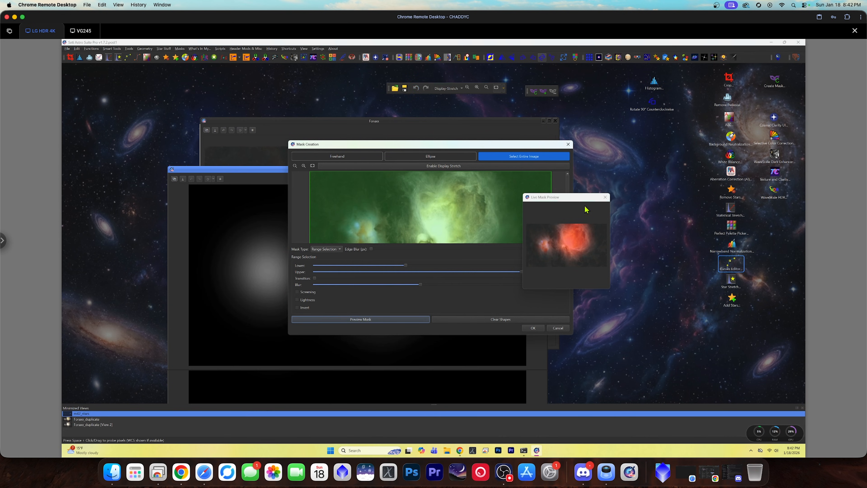
{"action": "left_click", "coordinate": [605, 197]}
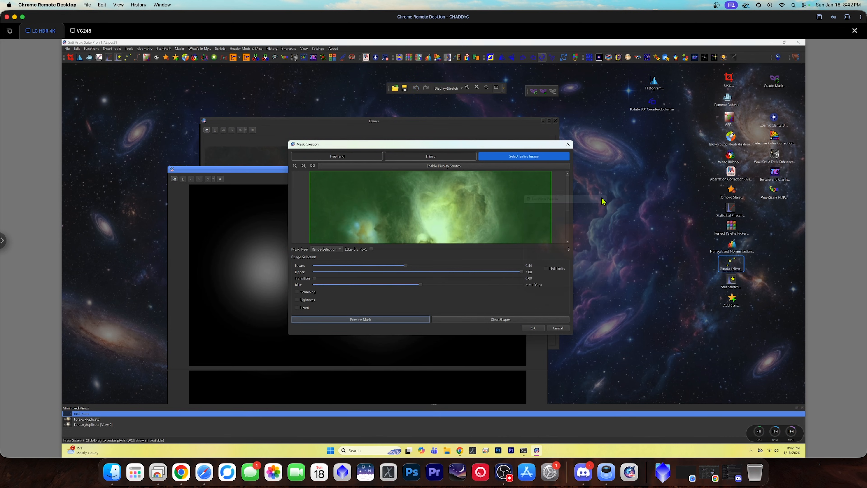
{"action": "left_click", "coordinate": [568, 144]}
Step: Apply the new range mask to the Foraxx image and move the mask document below the image for comparison
{"action": "left_click_drag", "start_coordinate": [297, 170], "coordinate": [474, 159]}
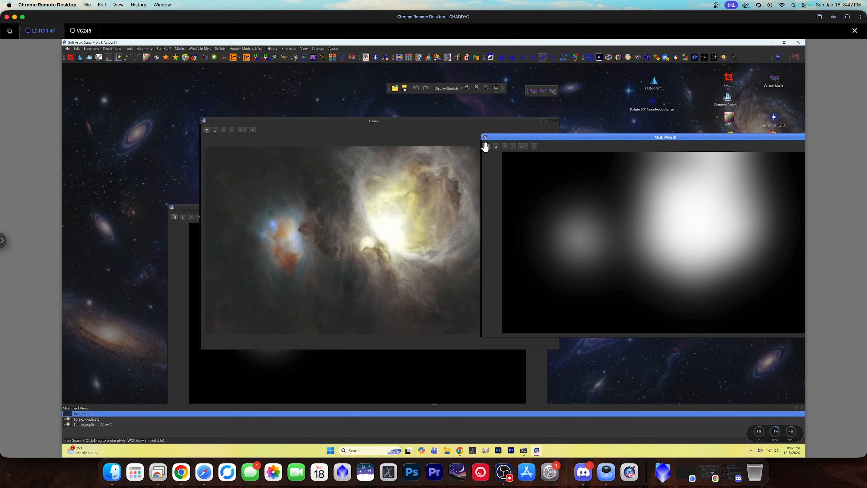
{"action": "left_click", "coordinate": [366, 205]}
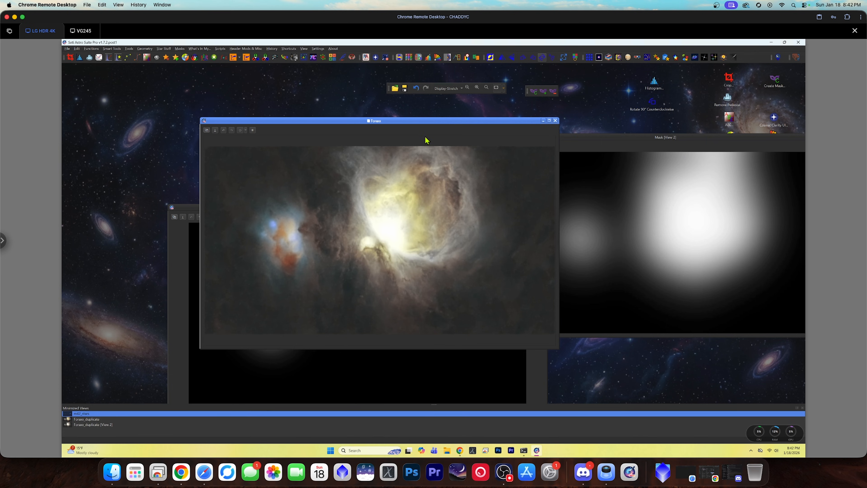
{"action": "left_click_drag", "start_coordinate": [670, 136], "coordinate": [173, 272]}
{"action": "left_click", "coordinate": [438, 129]}
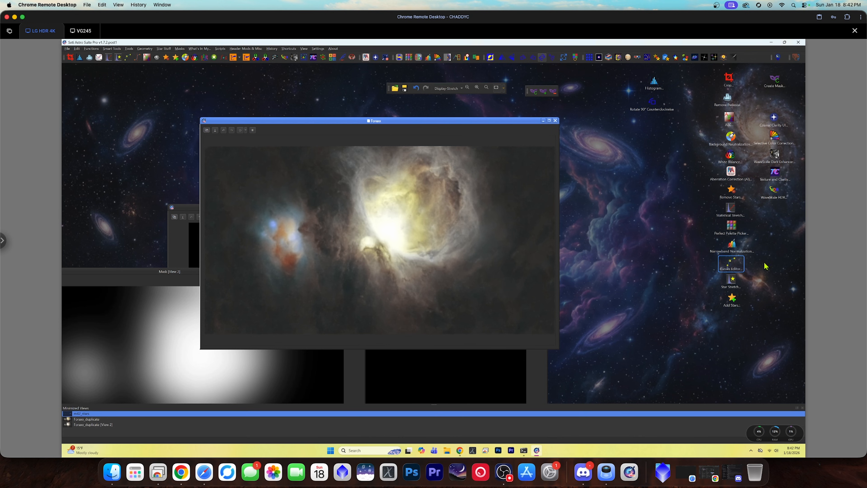
Step: Open the Curves Editor on the Foraxx image, bow the Saturation curve strongly upward, and apply it
{"action": "double_click", "coordinate": [734, 269]}
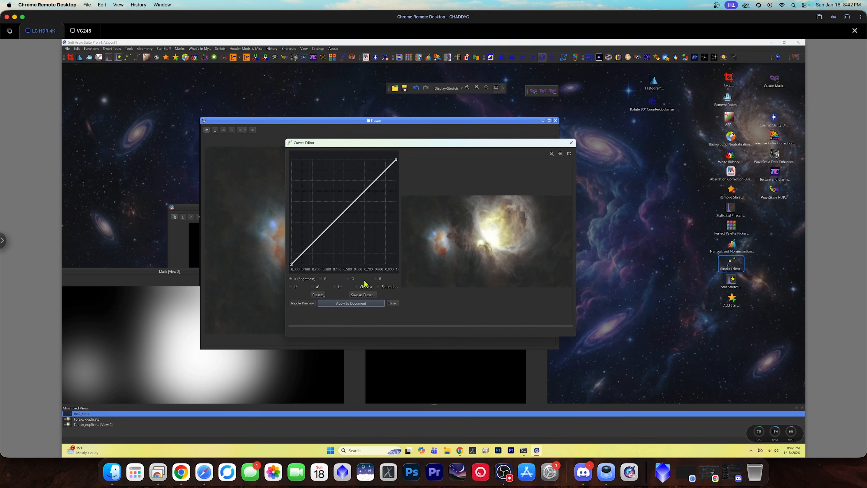
{"action": "left_click", "coordinate": [378, 287]}
{"action": "left_click_drag", "start_coordinate": [343, 212], "coordinate": [332, 196]}
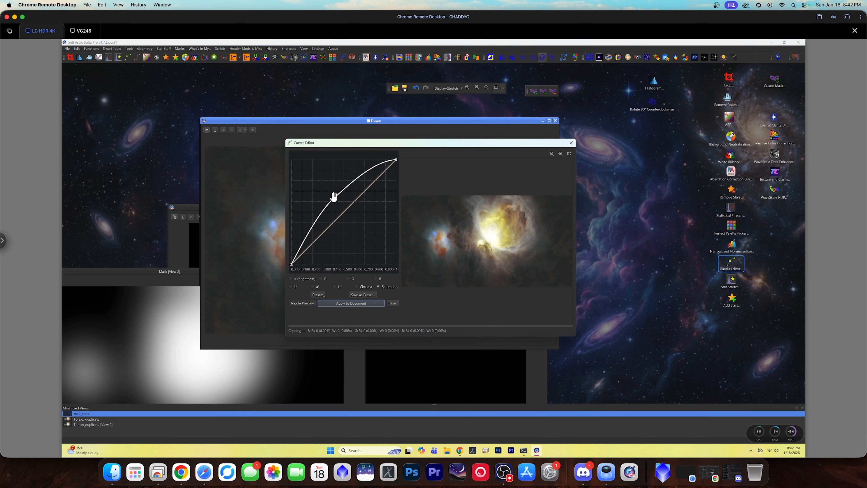
{"action": "left_click", "coordinate": [348, 304]}
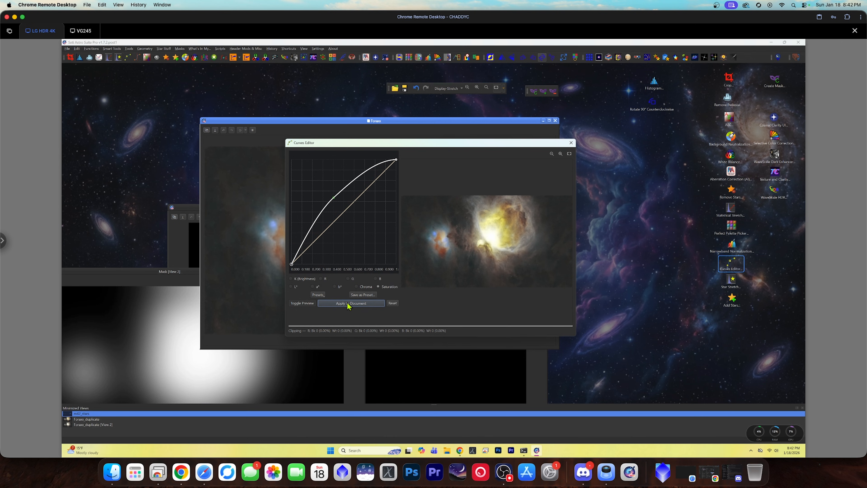
Step: Raise the Chroma curve slightly at its midpoint, apply it to the document, and close the Curves Editor
{"action": "left_click", "coordinate": [356, 286]}
{"action": "left_click_drag", "start_coordinate": [345, 214], "coordinate": [340, 207]}
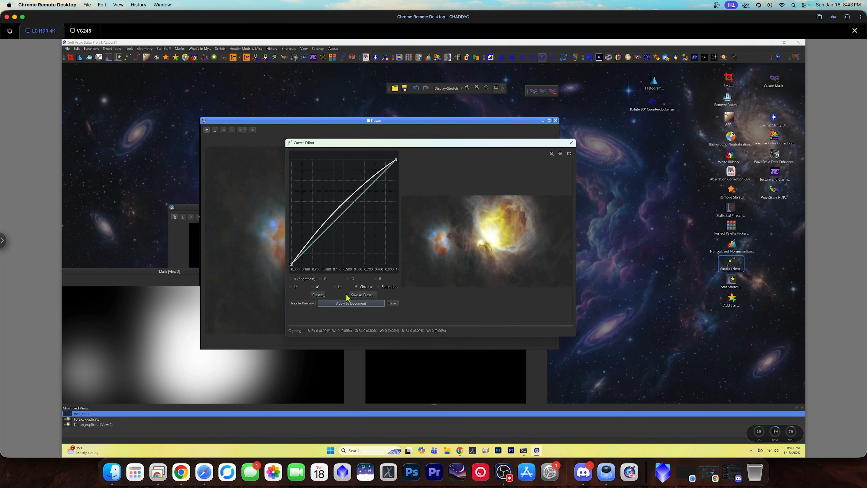
{"action": "left_click", "coordinate": [347, 304]}
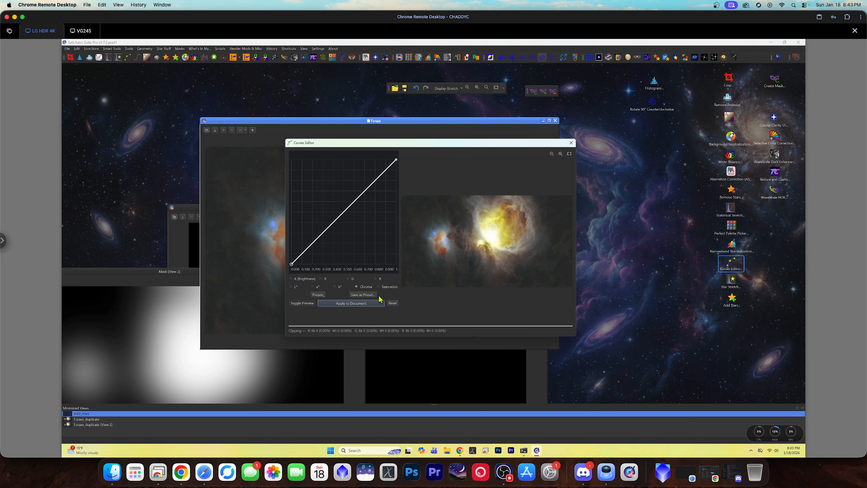
{"action": "left_click", "coordinate": [571, 143]}
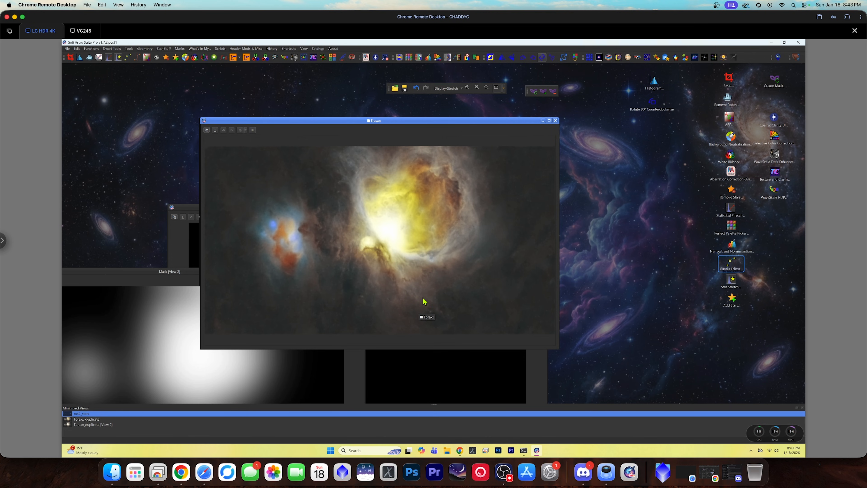
Step: Start creating another mask for the Foraxx image
{"action": "left_click", "coordinate": [535, 93]}
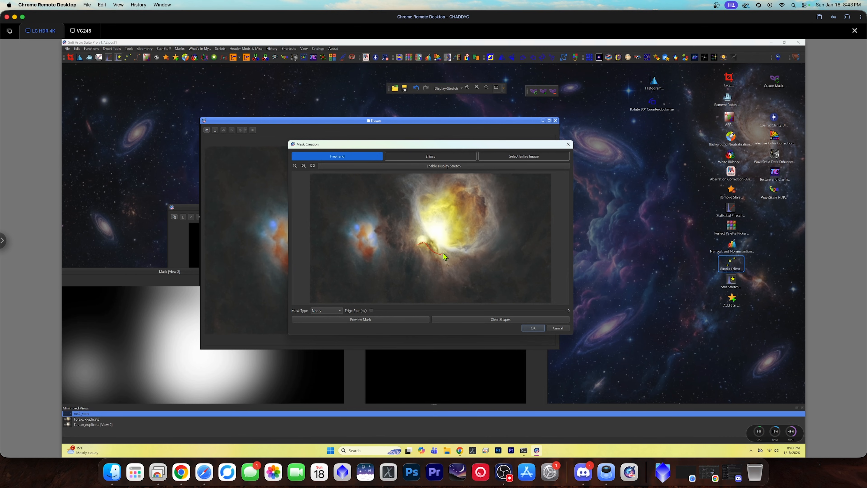
Step: Trace freehand mask shapes around the bright core of the larger nebula and clear them
{"action": "mouse_move", "coordinate": [456, 253]}
{"action": "left_mouse_down"}
{"action": "mouse_move", "coordinate": [482, 245]}
{"action": "mouse_move", "coordinate": [491, 223]}
{"action": "left_mouse_up"}
{"action": "mouse_move", "coordinate": [431, 194]}
{"action": "left_mouse_down"}
{"action": "mouse_move", "coordinate": [422, 192]}
{"action": "mouse_move", "coordinate": [414, 207]}
{"action": "mouse_move", "coordinate": [417, 245]}
{"action": "left_mouse_up"}
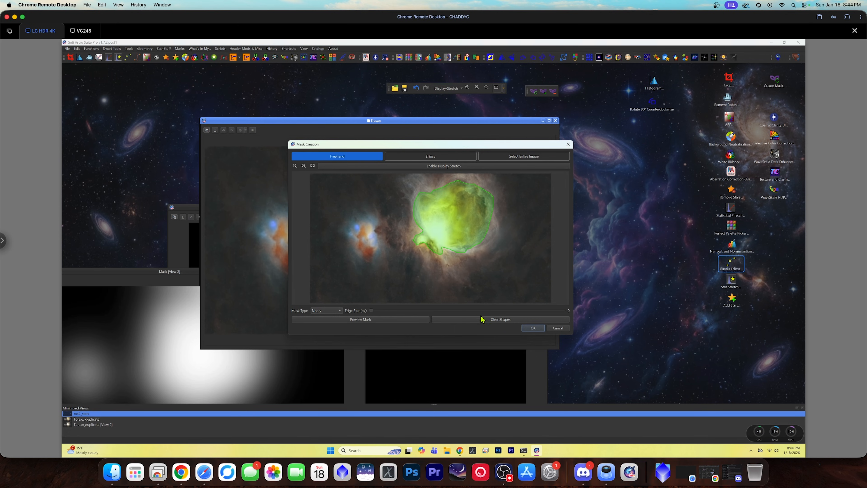
{"action": "left_click", "coordinate": [492, 320]}
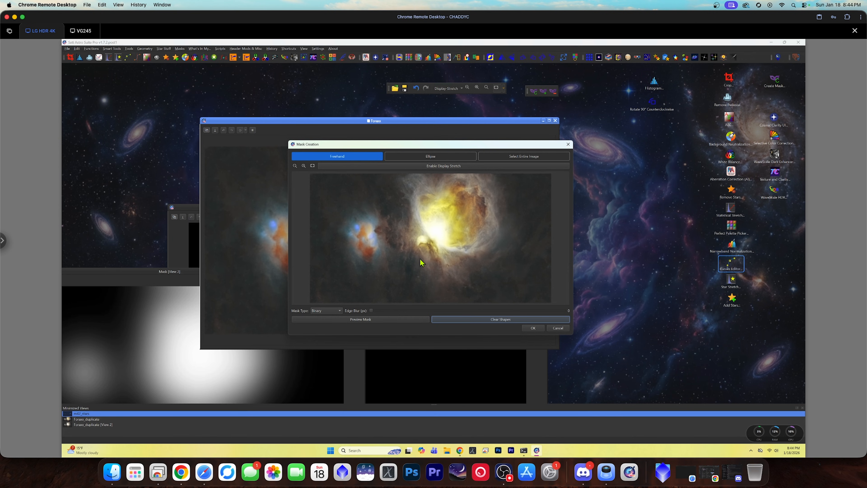
Step: Trace freehand mask shapes around the larger nebula, the connecting dust and the smaller nebula, and clear all shapes
{"action": "mouse_move", "coordinate": [414, 253]}
{"action": "left_mouse_down"}
{"action": "mouse_move", "coordinate": [430, 287]}
{"action": "mouse_move", "coordinate": [447, 302]}
{"action": "mouse_move", "coordinate": [468, 301]}
{"action": "mouse_move", "coordinate": [481, 266]}
{"action": "mouse_move", "coordinate": [513, 246]}
{"action": "mouse_move", "coordinate": [499, 240]}
{"action": "mouse_move", "coordinate": [509, 200]}
{"action": "mouse_move", "coordinate": [496, 177]}
{"action": "mouse_move", "coordinate": [433, 167]}
{"action": "mouse_move", "coordinate": [398, 178]}
{"action": "mouse_move", "coordinate": [415, 217]}
{"action": "left_mouse_up"}
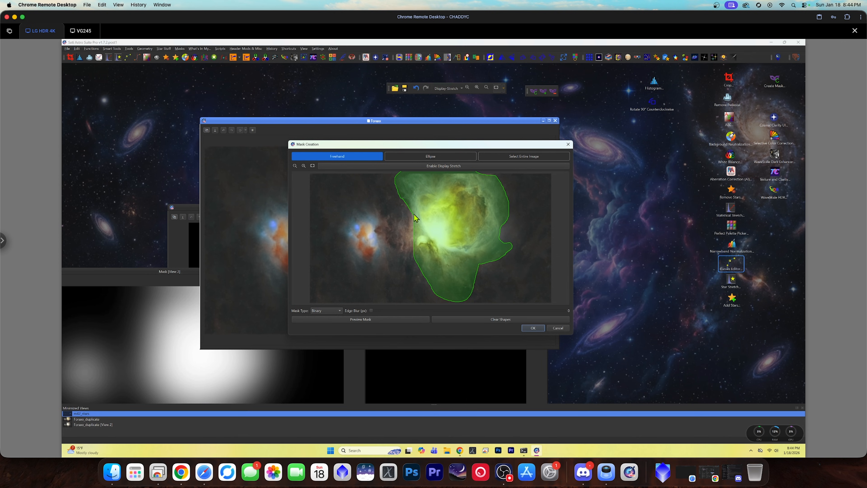
{"action": "mouse_move", "coordinate": [413, 213]}
{"action": "left_mouse_down"}
{"action": "mouse_move", "coordinate": [377, 227]}
{"action": "mouse_move", "coordinate": [414, 253]}
{"action": "left_mouse_up"}
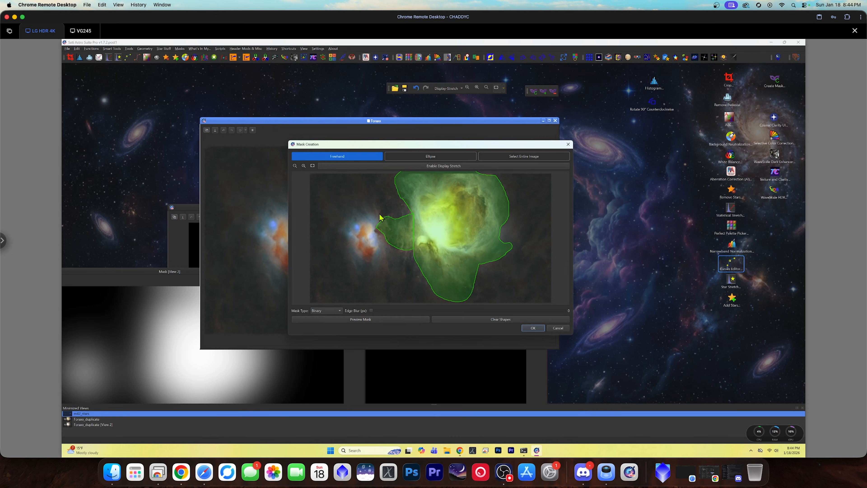
{"action": "mouse_move", "coordinate": [381, 217]}
{"action": "left_mouse_down"}
{"action": "mouse_move", "coordinate": [345, 232]}
{"action": "mouse_move", "coordinate": [348, 254]}
{"action": "mouse_move", "coordinate": [377, 270]}
{"action": "mouse_move", "coordinate": [389, 244]}
{"action": "left_mouse_up"}
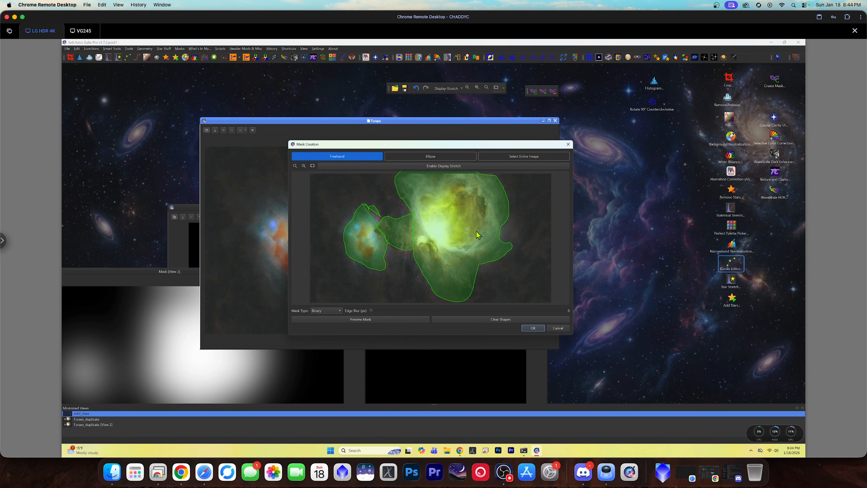
{"action": "mouse_move", "coordinate": [477, 227]}
{"action": "left_mouse_down"}
{"action": "mouse_move", "coordinate": [485, 211]}
{"action": "mouse_move", "coordinate": [475, 188]}
{"action": "mouse_move", "coordinate": [428, 194]}
{"action": "mouse_move", "coordinate": [426, 226]}
{"action": "mouse_move", "coordinate": [436, 241]}
{"action": "mouse_move", "coordinate": [429, 217]}
{"action": "left_mouse_up"}
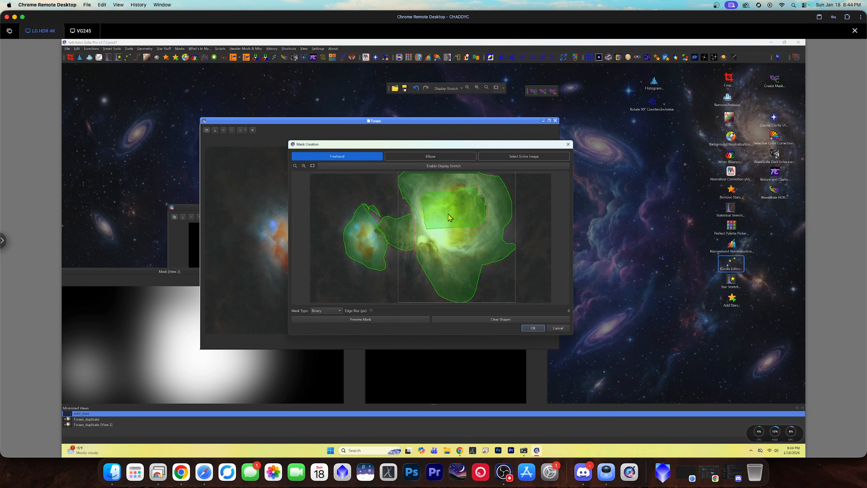
{"action": "left_click", "coordinate": [482, 322]}
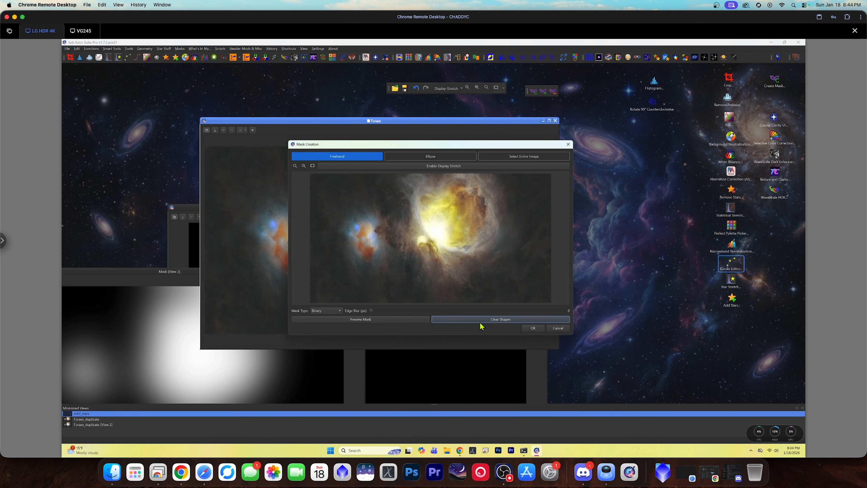
Step: Set the mask type to Range Selection over the entire image, raise the Lower limit to 0.06, and enlarge the live preview
{"action": "left_click", "coordinate": [336, 311]}
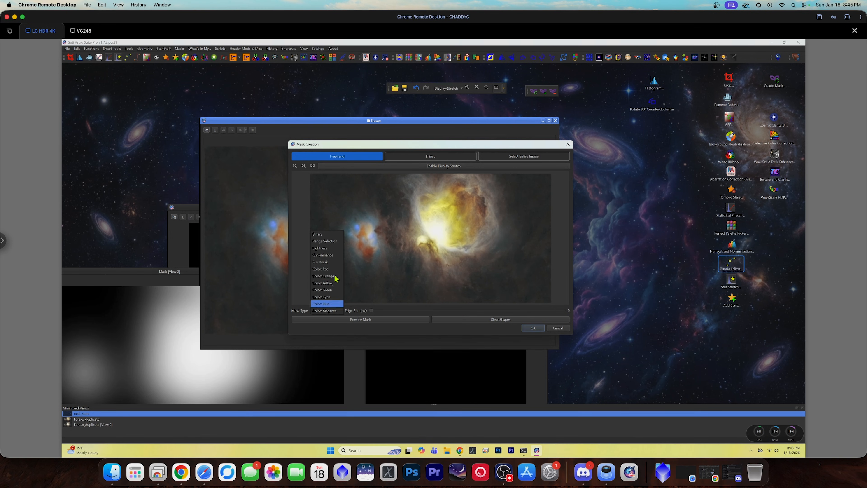
{"action": "left_click", "coordinate": [326, 241]}
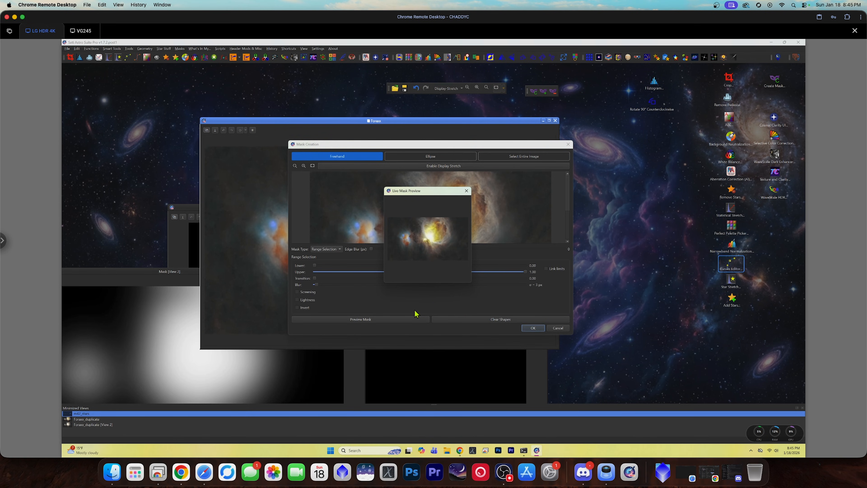
{"action": "left_click_drag", "start_coordinate": [315, 265], "coordinate": [320, 267]}
{"action": "left_click", "coordinate": [531, 157]}
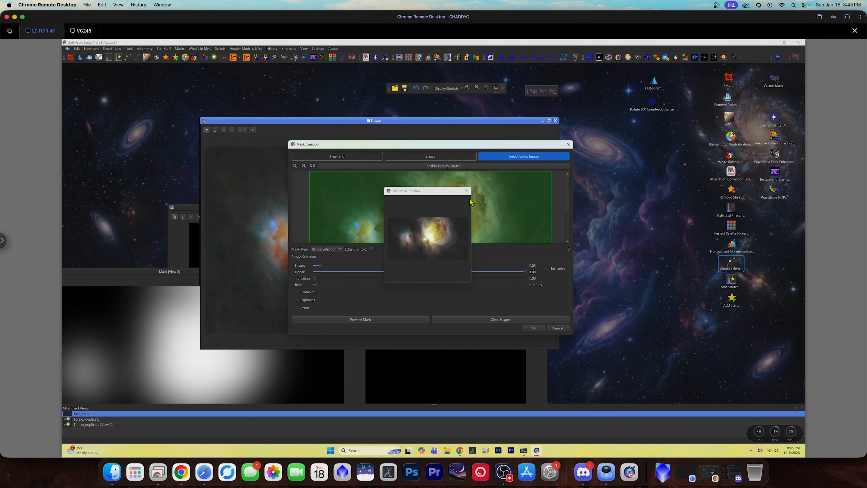
{"action": "left_click_drag", "start_coordinate": [321, 265], "coordinate": [327, 269]}
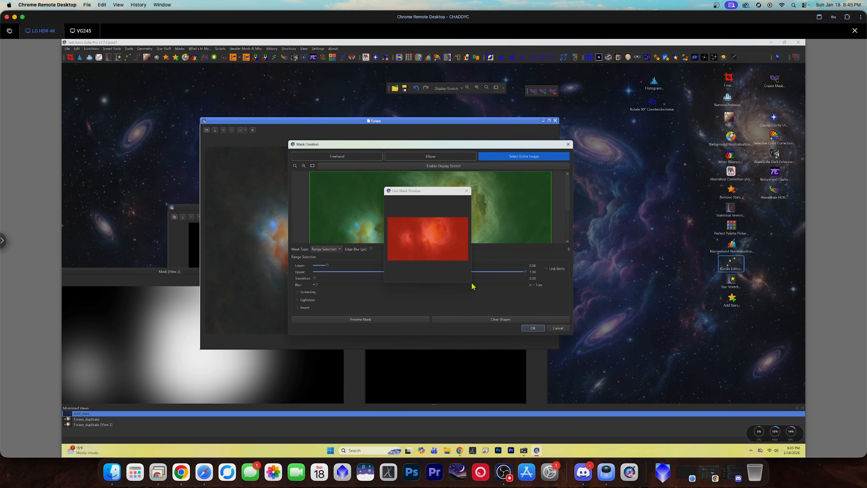
{"action": "left_click_drag", "start_coordinate": [472, 284], "coordinate": [721, 387]}
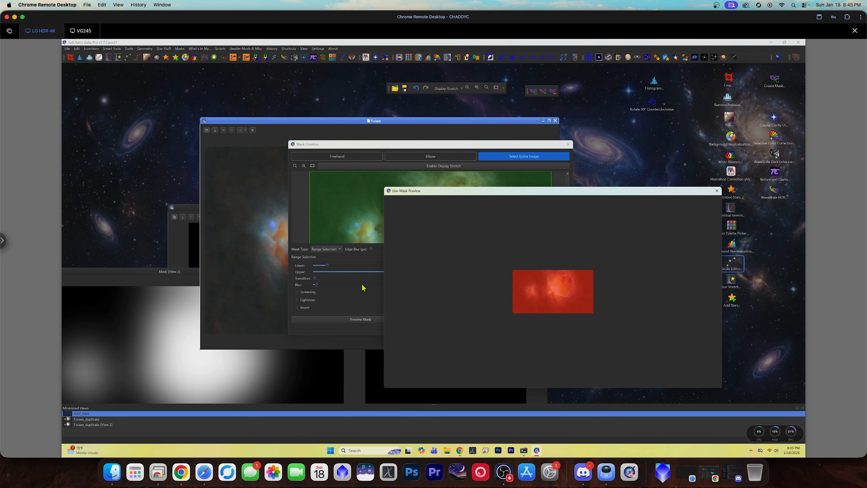
Step: Set the range mask's Lower limit to 0.20 and Upper limit to about 0.68, and strongly increase its blur
{"action": "left_click_drag", "start_coordinate": [321, 264], "coordinate": [341, 266]}
{"action": "left_click_drag", "start_coordinate": [520, 191], "coordinate": [511, 57]}
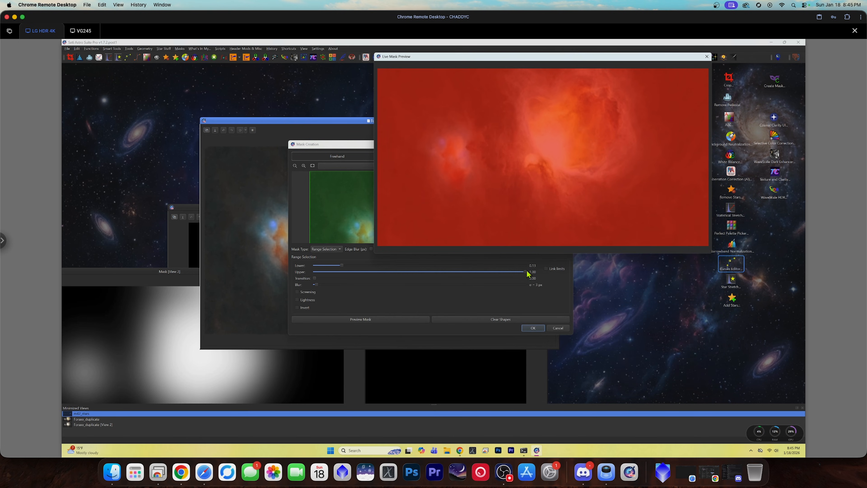
{"action": "left_click_drag", "start_coordinate": [527, 274], "coordinate": [463, 281]}
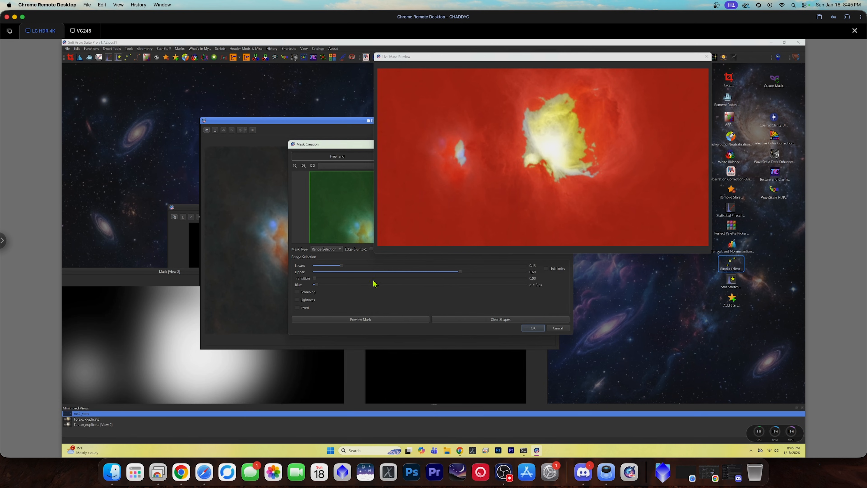
{"action": "left_click_drag", "start_coordinate": [343, 267], "coordinate": [357, 269]}
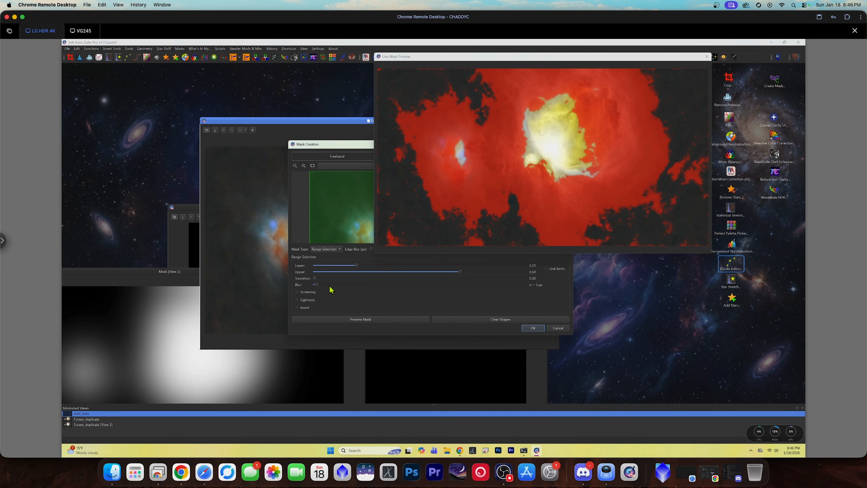
{"action": "left_click_drag", "start_coordinate": [317, 287], "coordinate": [361, 267]}
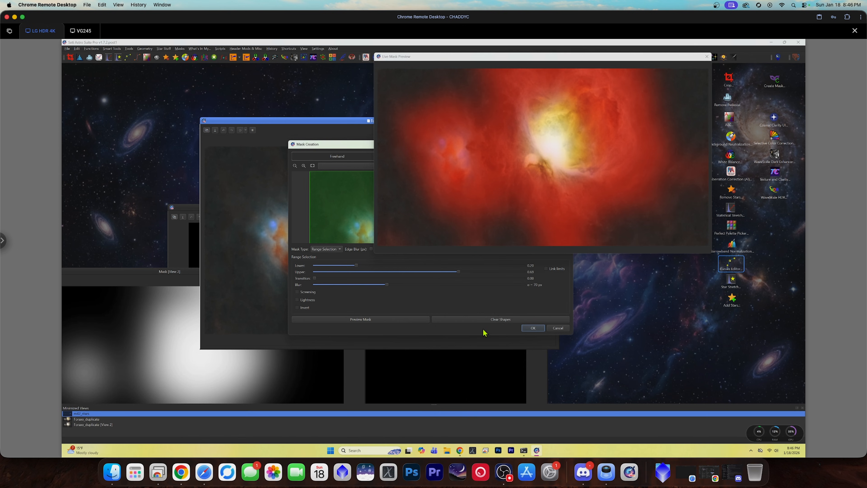
Step: Preview the whole range mask, push it as a new document with the suggested name, and close the mask creation windows
{"action": "left_click", "coordinate": [406, 321]}
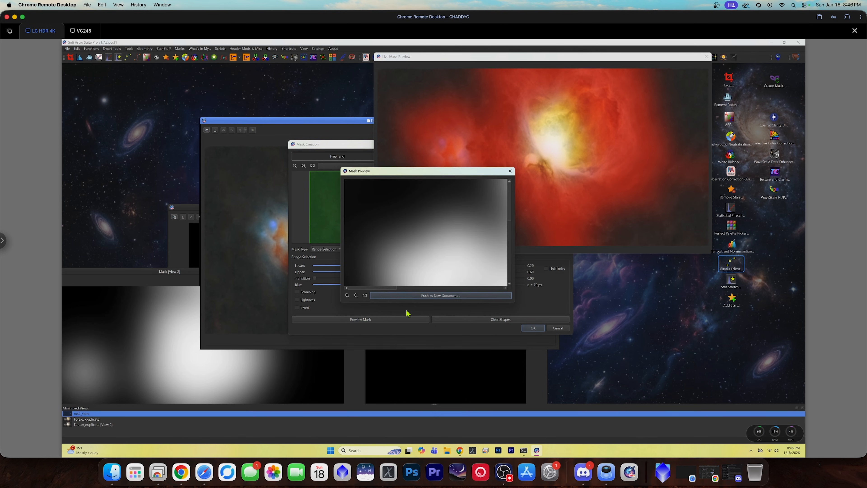
{"action": "left_click", "coordinate": [365, 295]}
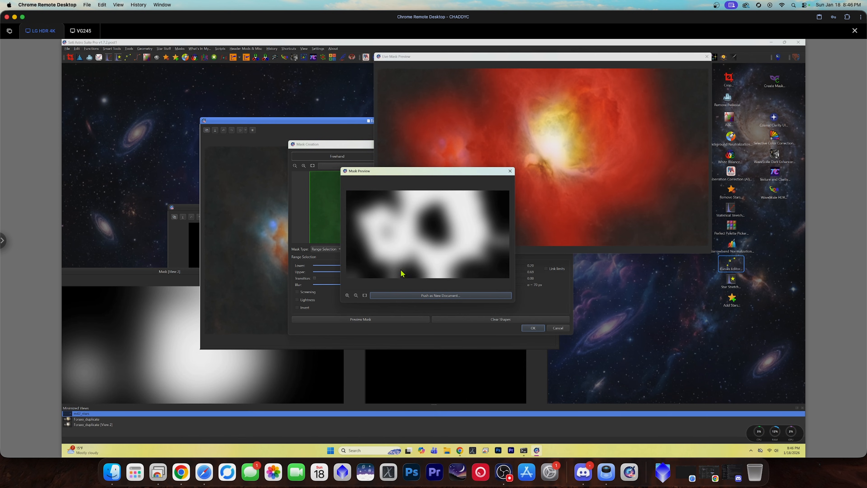
{"action": "left_click", "coordinate": [455, 295]}
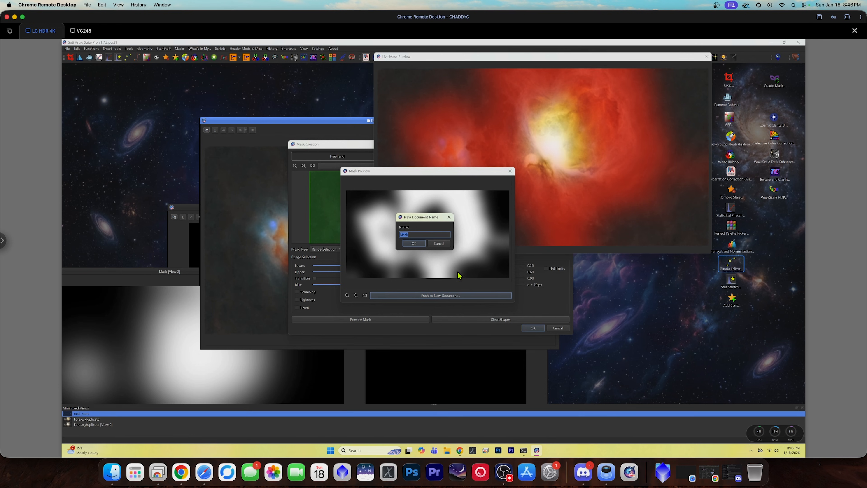
{"action": "left_click", "coordinate": [414, 243]}
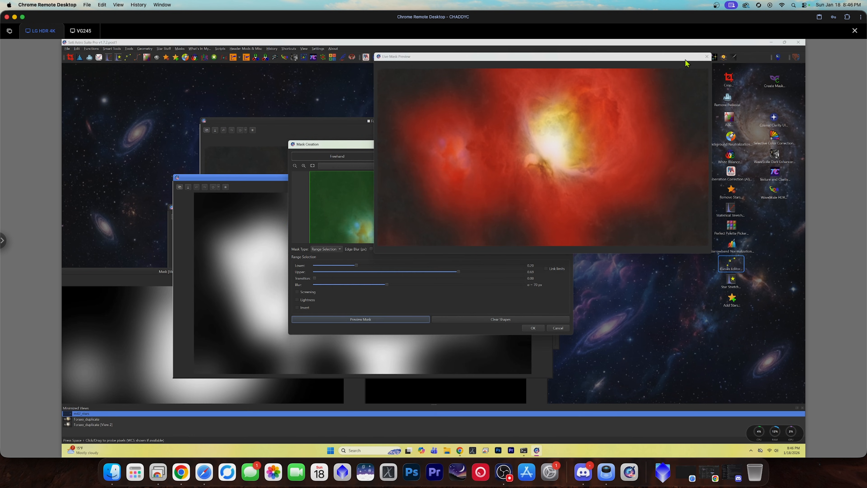
{"action": "left_click", "coordinate": [706, 57]}
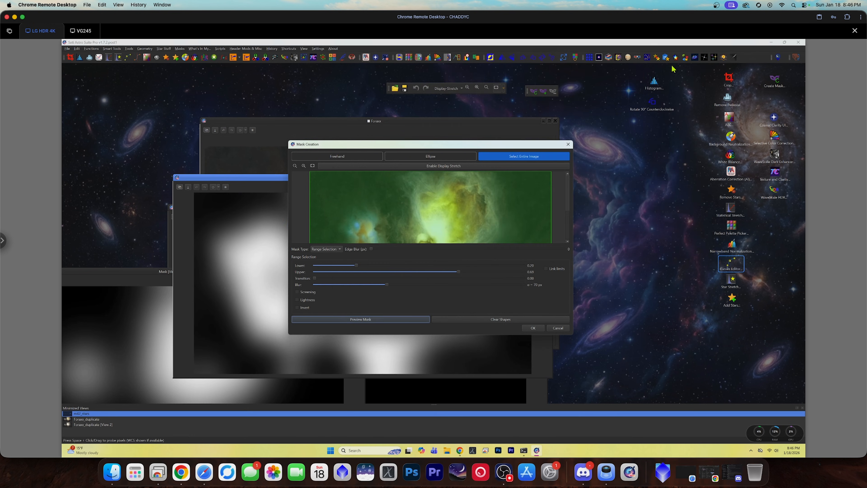
{"action": "left_click", "coordinate": [568, 144]}
Step: Apply the new range mask to the Foraxx image, show its overlay, and move the mask window out of the way
{"action": "left_click_drag", "start_coordinate": [407, 182], "coordinate": [617, 100]}
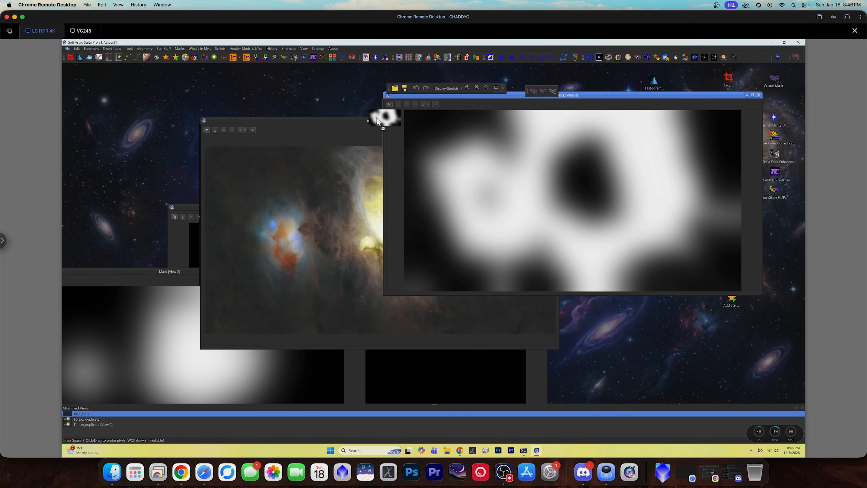
{"action": "left_click", "coordinate": [292, 178]}
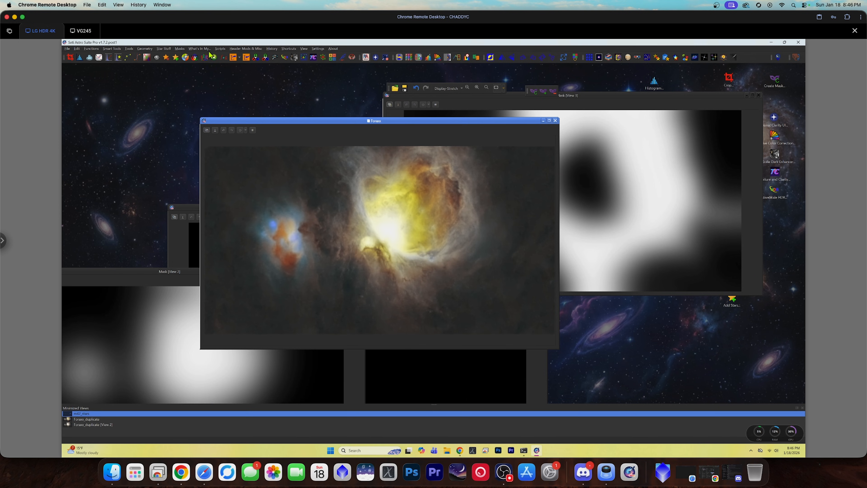
{"action": "left_click", "coordinate": [180, 49]}
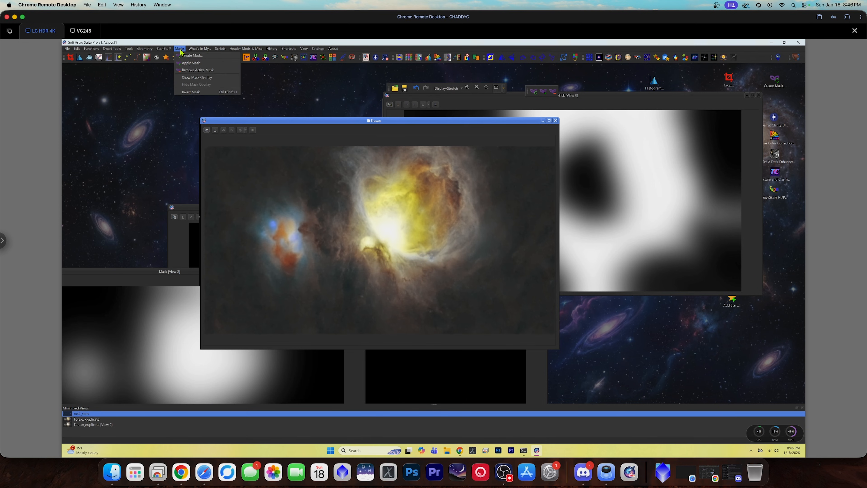
{"action": "left_click", "coordinate": [211, 78]}
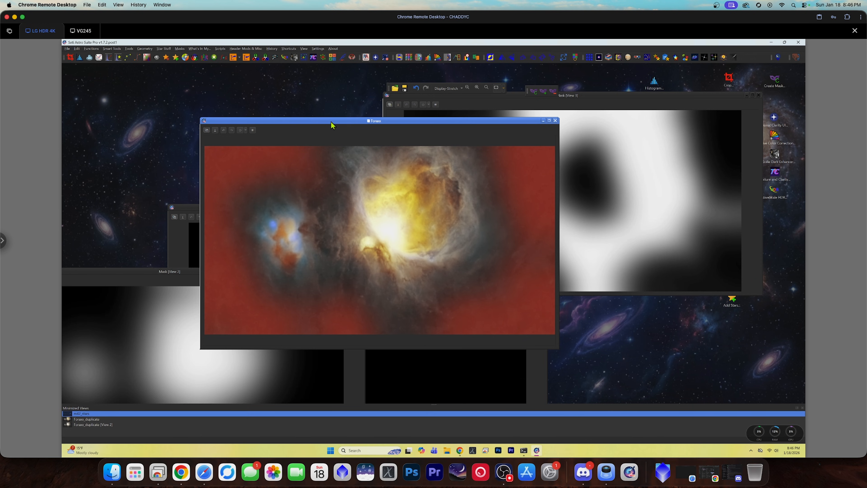
{"action": "left_click_drag", "start_coordinate": [624, 95], "coordinate": [303, 164]}
{"action": "left_click", "coordinate": [358, 123]}
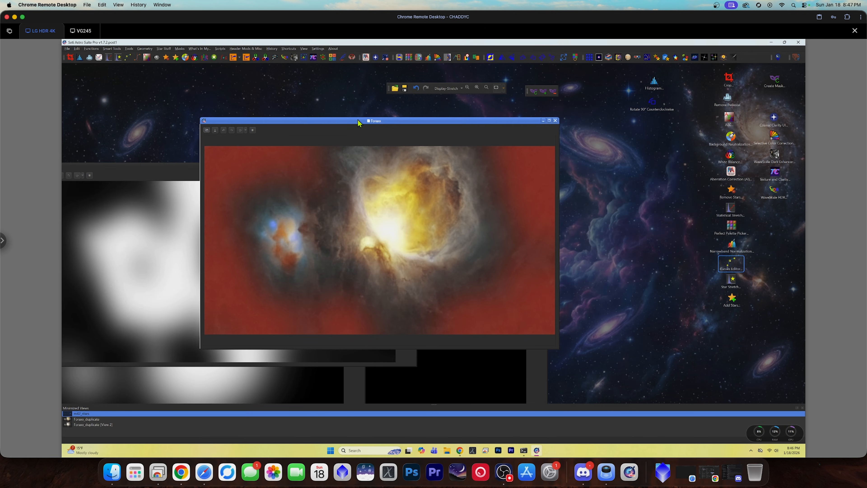
Step: Open the Curves Editor for the masked Foraxx image and raise the K (Brightness) curve slightly at its midpoint
{"action": "double_click", "coordinate": [730, 265]}
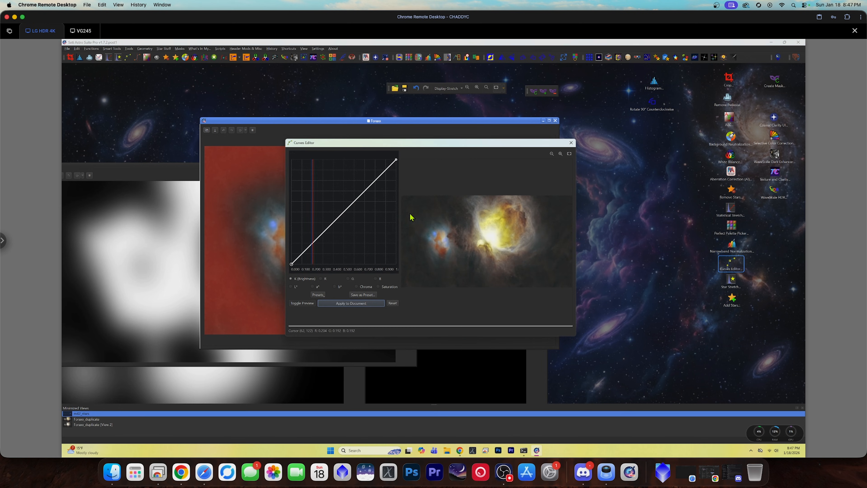
{"action": "double_click", "coordinate": [343, 210]}
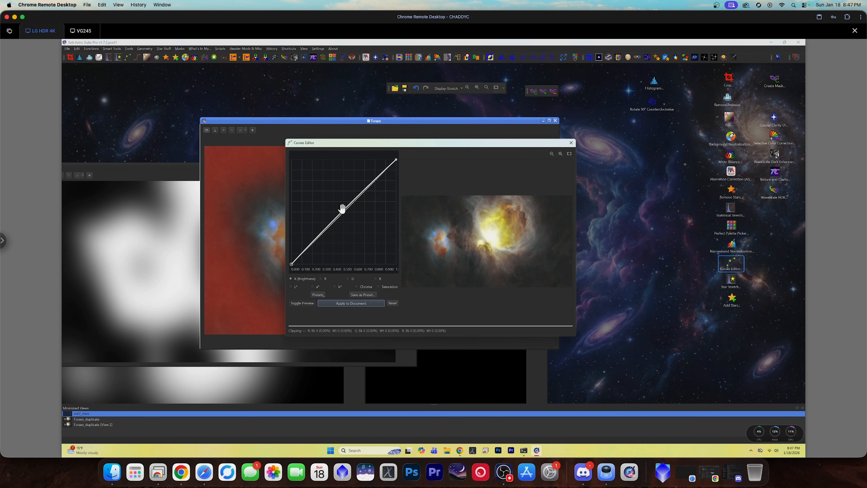
{"action": "left_click_drag", "start_coordinate": [342, 209], "coordinate": [344, 205]}
Step: Raise the Saturation curve strongly near its midpoint and apply it to the document
{"action": "left_click", "coordinate": [378, 287]}
{"action": "left_click_drag", "start_coordinate": [344, 213], "coordinate": [336, 195]}
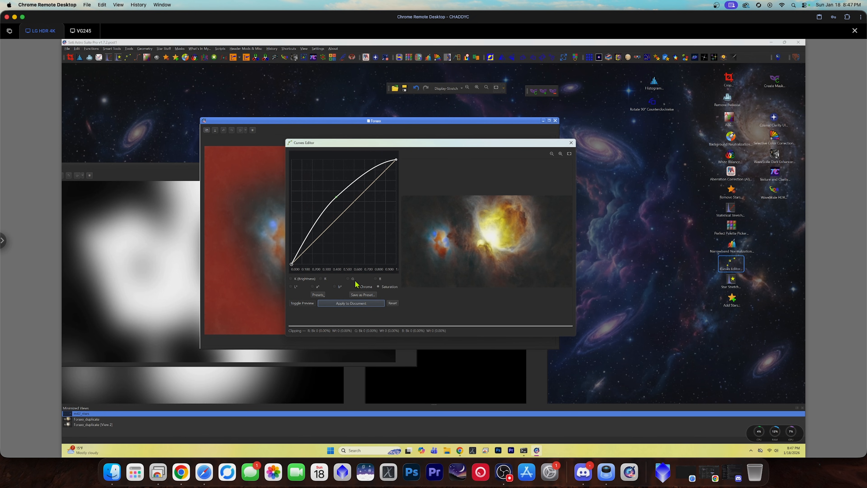
{"action": "left_click", "coordinate": [358, 302]}
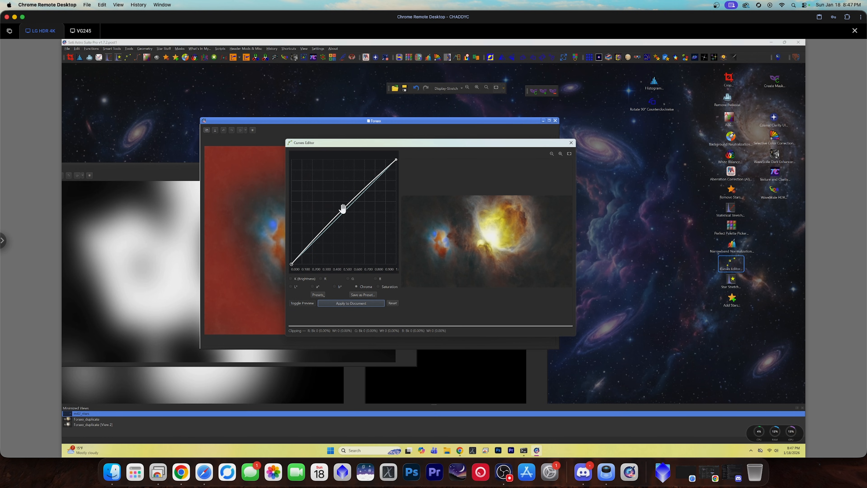
Step: Raise the Chroma curve slightly at its midpoint, apply it to the Foraxx image, and close the Curves Editor
{"action": "left_click_drag", "start_coordinate": [343, 206], "coordinate": [344, 207]}
{"action": "left_click", "coordinate": [360, 304]}
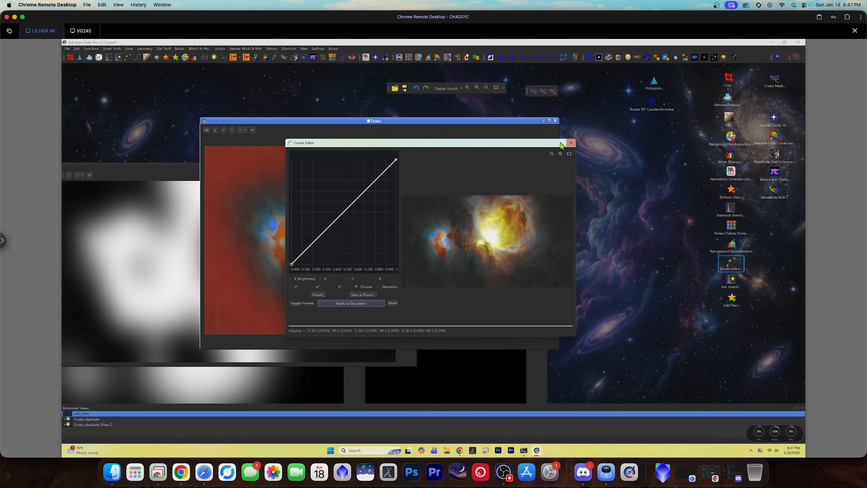
{"action": "left_click", "coordinate": [571, 142]}
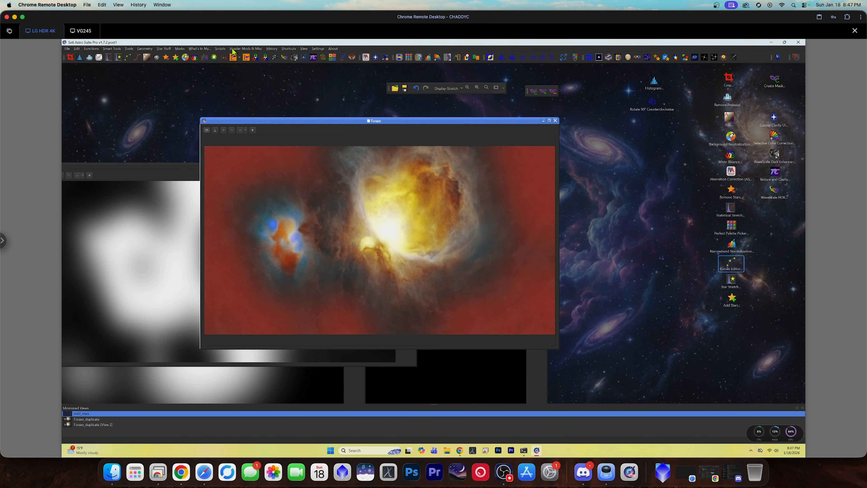
Step: Remove the active mask from the Foraxx image and move the image window clear of the mask view
{"action": "left_click", "coordinate": [180, 50]}
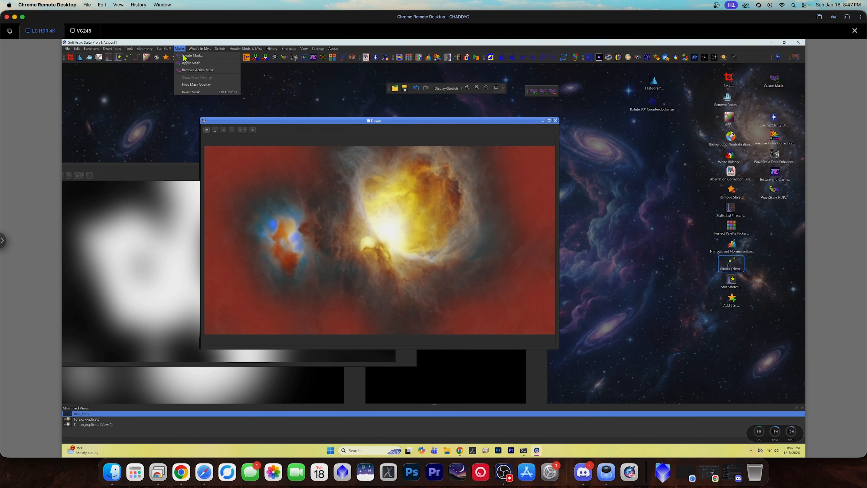
{"action": "left_click", "coordinate": [214, 75]}
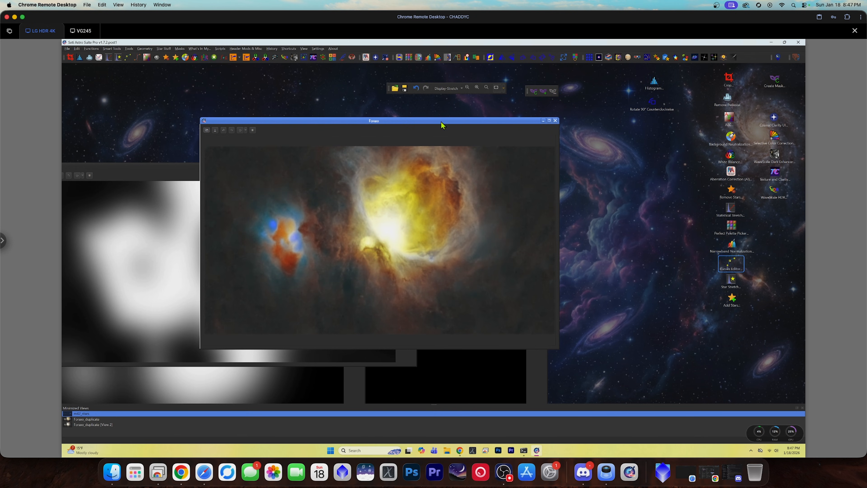
{"action": "left_click_drag", "start_coordinate": [402, 121], "coordinate": [576, 118]}
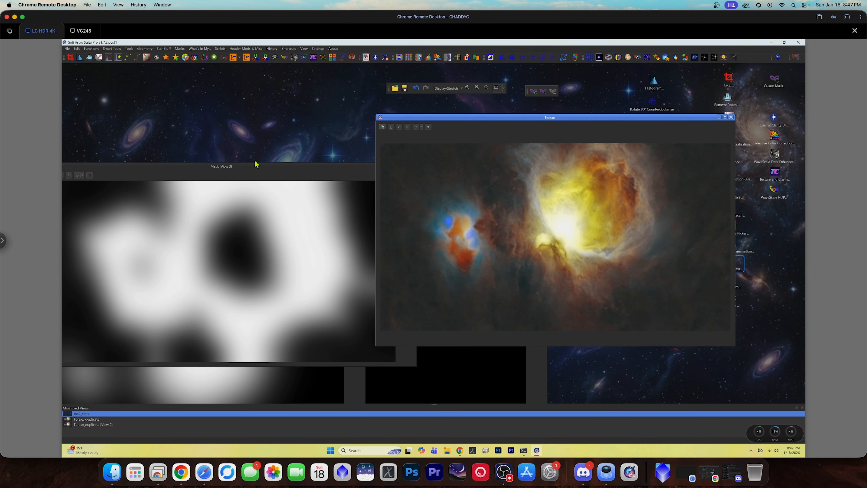
Step: Restore the two minimized Foraxx_duplicate views and compare the unedited starless duplicate with the edited Foraxx image
{"action": "double_click", "coordinate": [105, 422]}
{"action": "double_click", "coordinate": [104, 422]}
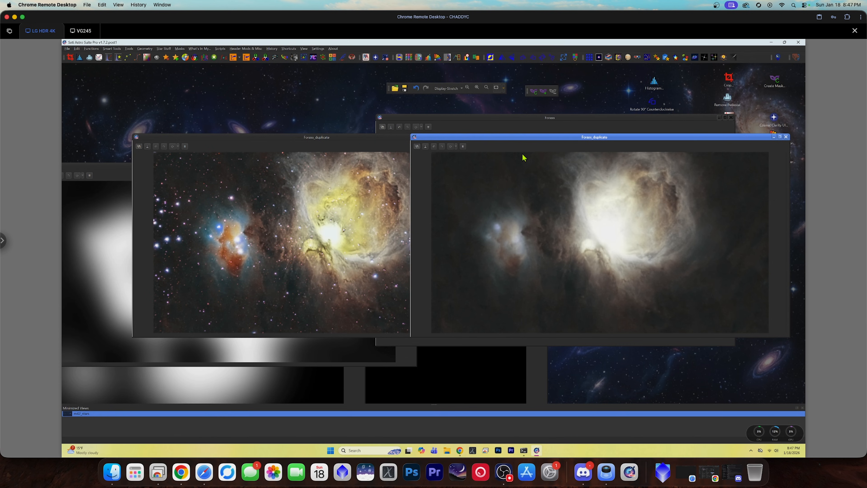
{"action": "left_click_drag", "start_coordinate": [573, 143], "coordinate": [280, 130]}
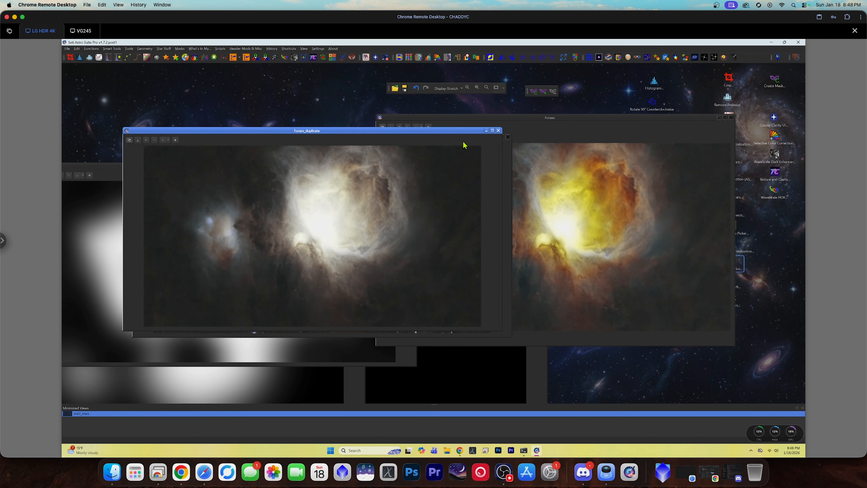
{"action": "left_click", "coordinate": [582, 119]}
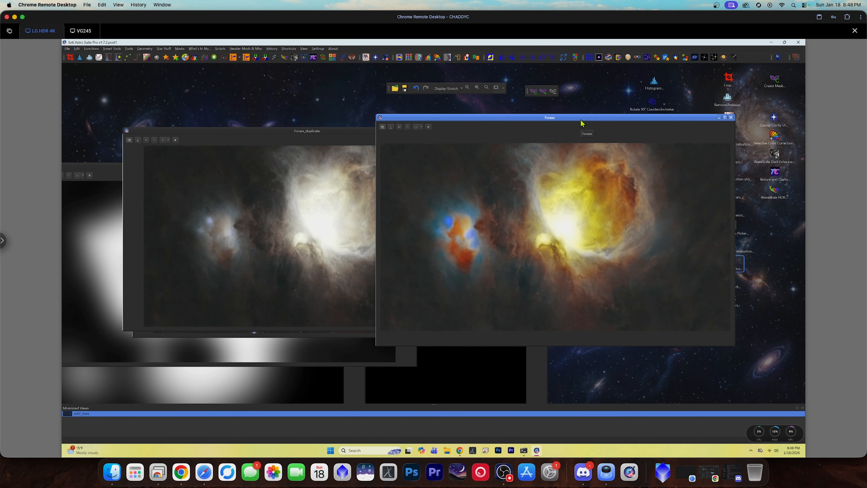
{"action": "left_click_drag", "start_coordinate": [581, 120], "coordinate": [457, 105]}
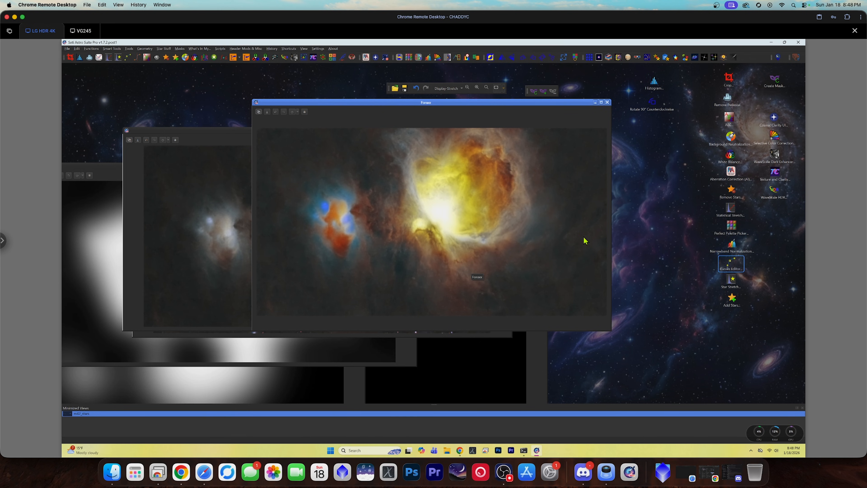
Step: Preview and apply WaveScale Dark Enhancer to the Foraxx image with its current settings, and compare the result by undoing and redoing it
{"action": "double_click", "coordinate": [773, 156]}
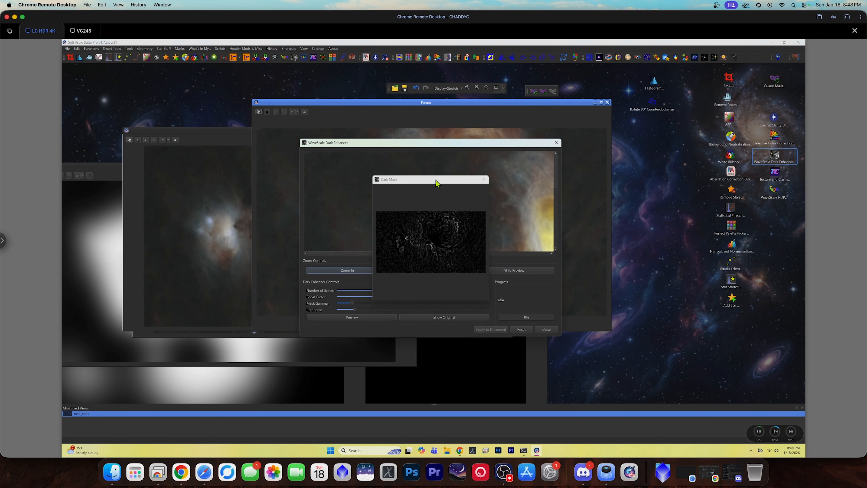
{"action": "left_click_drag", "start_coordinate": [438, 179], "coordinate": [516, 148]}
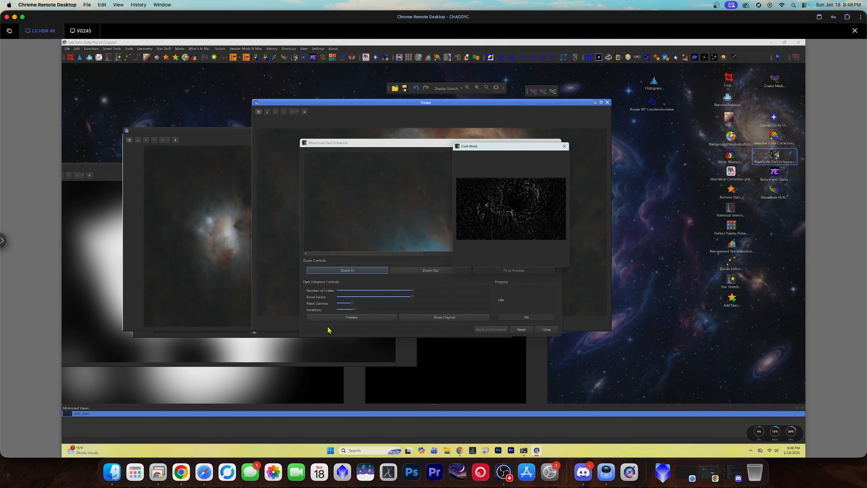
{"action": "left_click", "coordinate": [356, 320]}
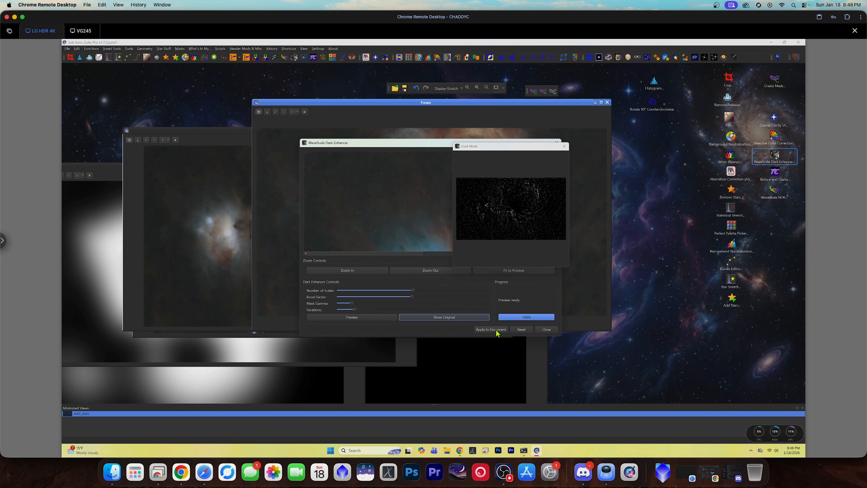
{"action": "left_click", "coordinate": [496, 330]}
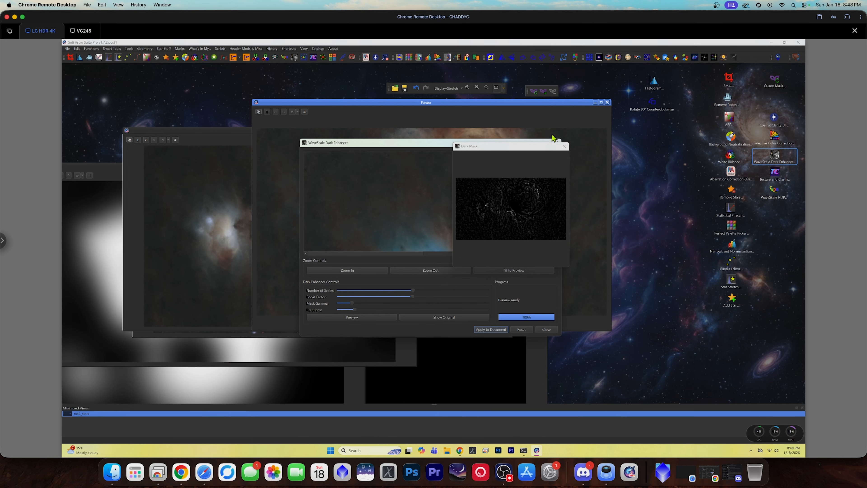
{"action": "left_click", "coordinate": [564, 146]}
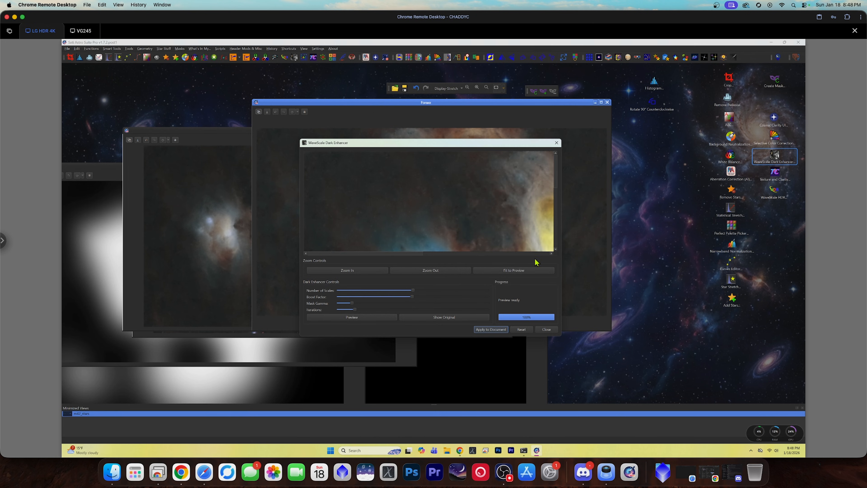
{"action": "left_click", "coordinate": [546, 329]}
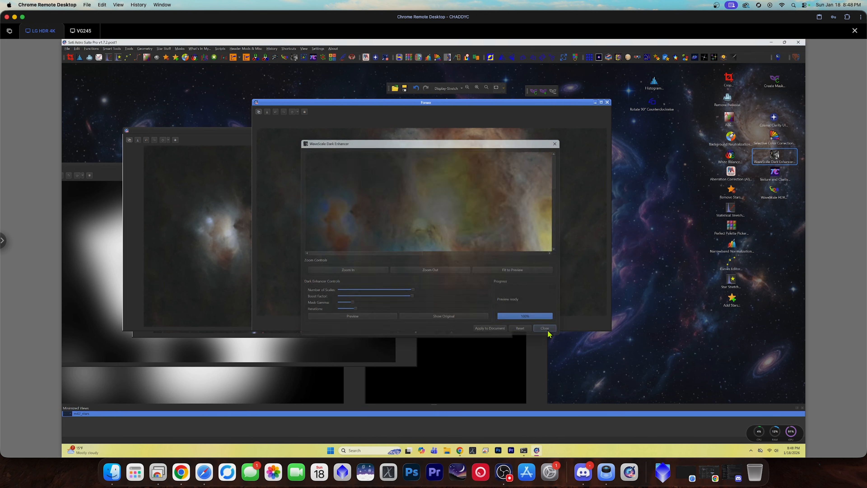
{"action": "left_click", "coordinate": [415, 90]}
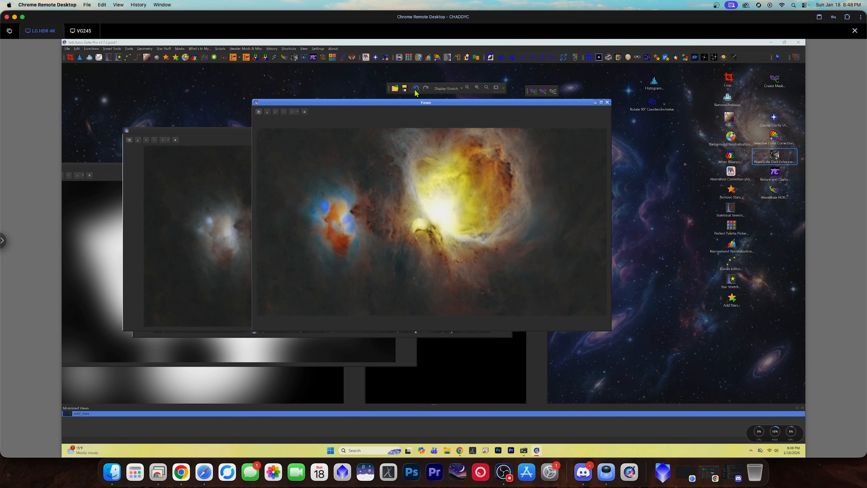
{"action": "left_click", "coordinate": [424, 89]}
Step: Start Texture and Clarity on the Foraxx image with an enlarged, fitted preview and set the Texture amount to 0.45
{"action": "double_click", "coordinate": [772, 175]}
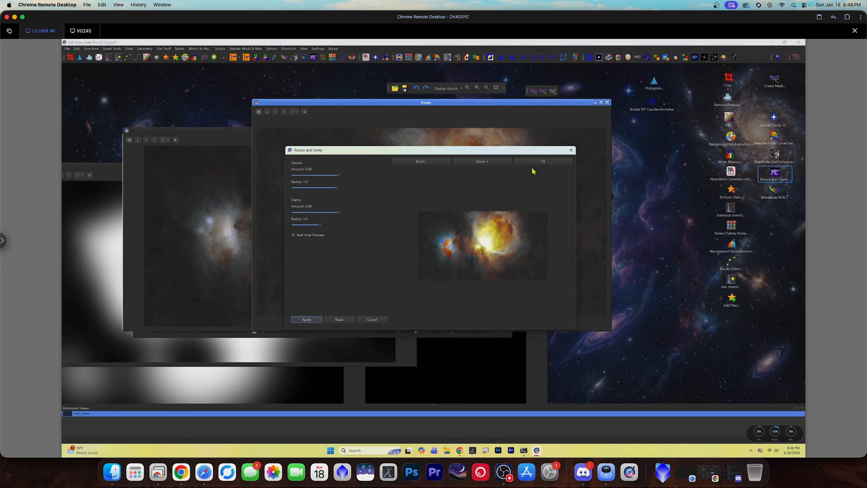
{"action": "left_click", "coordinate": [538, 163]}
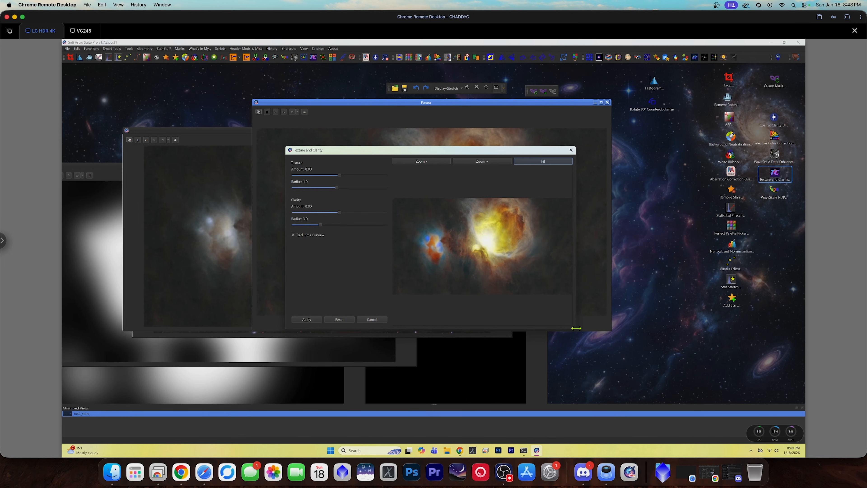
{"action": "left_click_drag", "start_coordinate": [576, 329], "coordinate": [707, 395]}
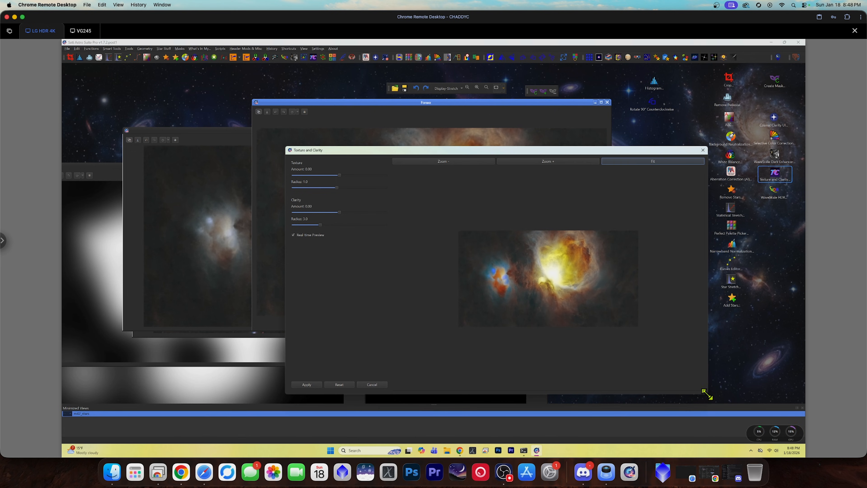
{"action": "left_click", "coordinate": [636, 162]}
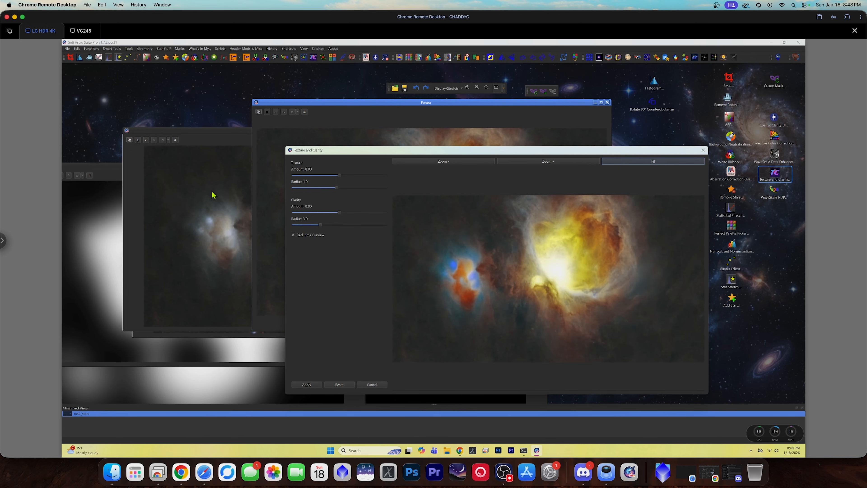
{"action": "left_click_drag", "start_coordinate": [341, 177], "coordinate": [361, 179]}
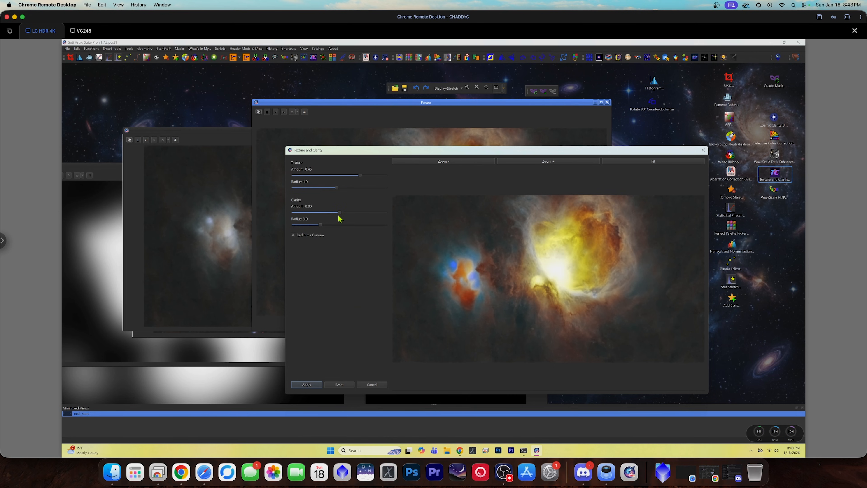
Step: Raise the Clarity amount and radius, increase the Texture amount and radius slightly, and apply the adjustments to the Foraxx image
{"action": "left_click_drag", "start_coordinate": [340, 214], "coordinate": [359, 214]}
{"action": "left_click_drag", "start_coordinate": [324, 226], "coordinate": [333, 227]}
{"action": "left_click_drag", "start_coordinate": [338, 191], "coordinate": [343, 192]}
{"action": "left_click_drag", "start_coordinate": [333, 227], "coordinate": [339, 227]}
{"action": "left_click_drag", "start_coordinate": [360, 212], "coordinate": [366, 212]}
{"action": "left_click_drag", "start_coordinate": [360, 175], "coordinate": [362, 175]}
{"action": "left_click", "coordinate": [313, 385]}
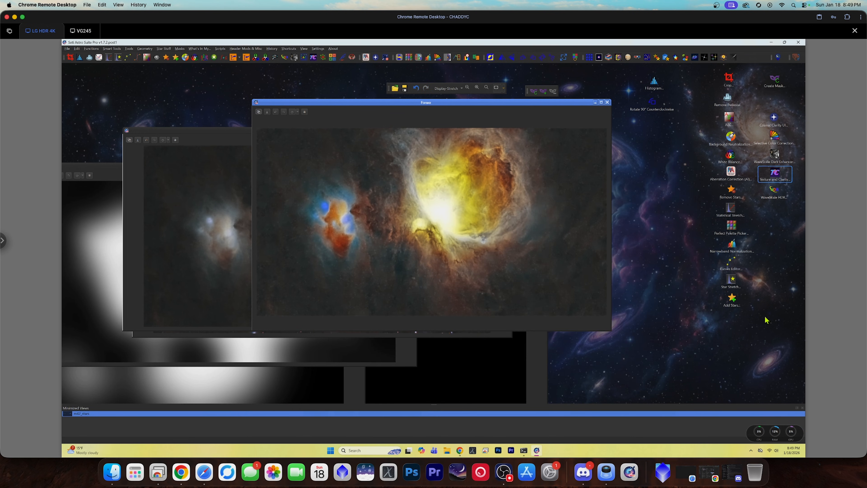
Step: Add the stars back using Screen blending, with Foraxx as the starless view and m42_stars as the stars-only view
{"action": "left_click", "coordinate": [736, 301]}
{"action": "double_click", "coordinate": [733, 302]}
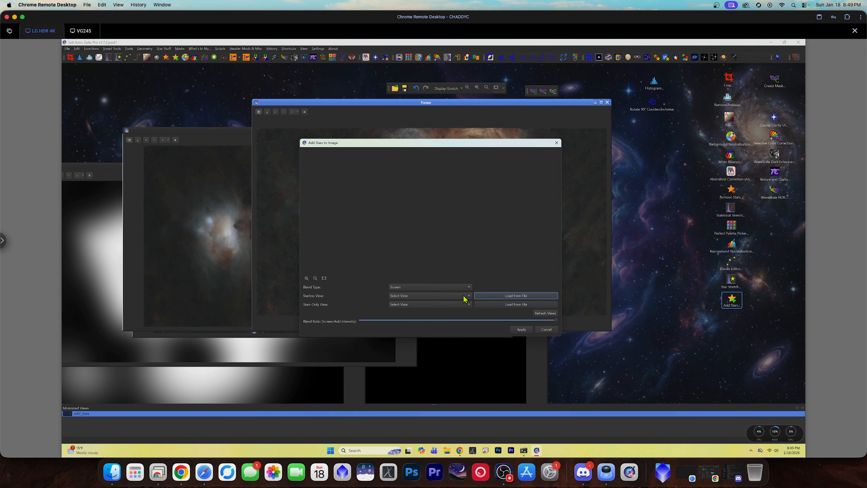
{"action": "left_click", "coordinate": [454, 298]}
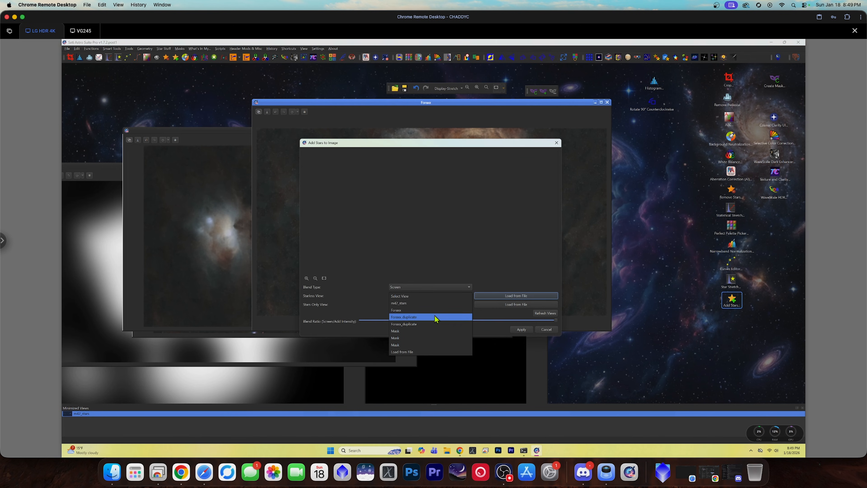
{"action": "left_click", "coordinate": [440, 310]}
{"action": "left_click", "coordinate": [449, 305]}
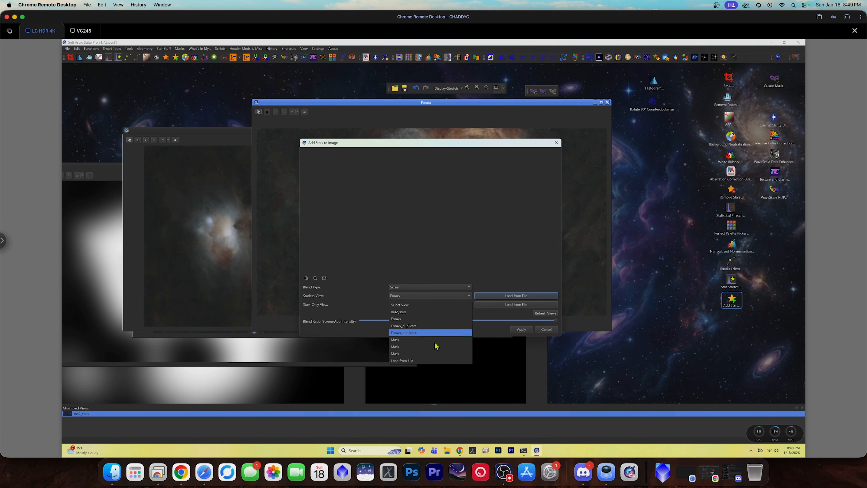
{"action": "left_click", "coordinate": [428, 312]}
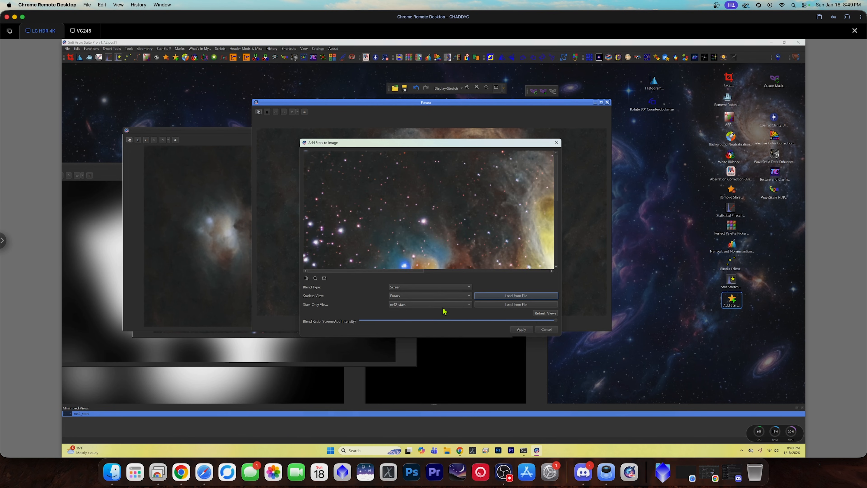
{"action": "left_click", "coordinate": [521, 330]}
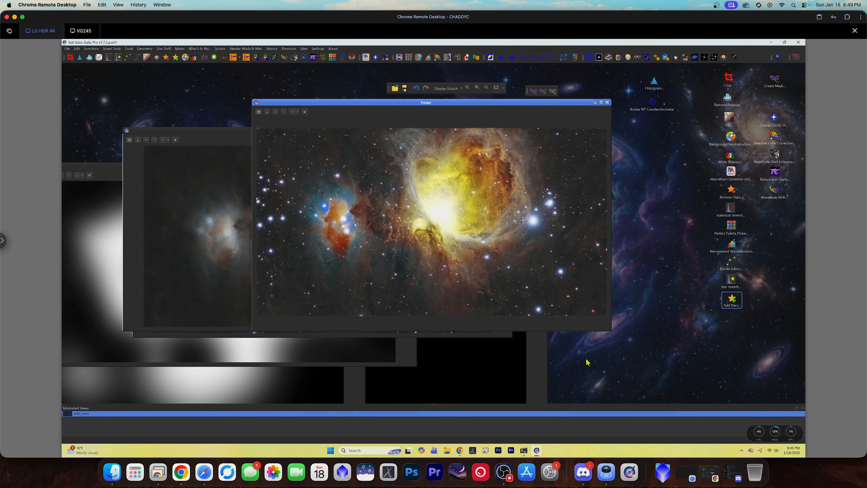